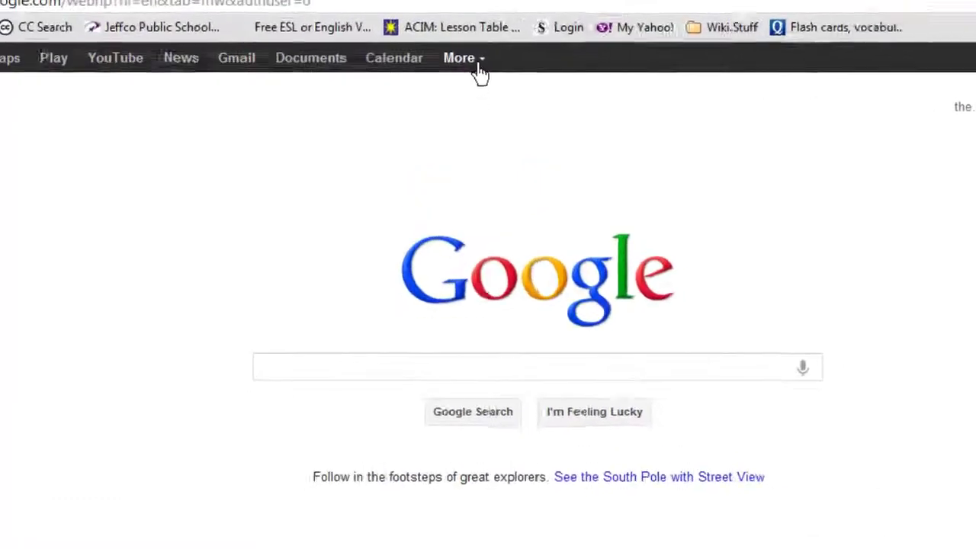
# Open Google Sites from the Google bar's More menu to reach My Sites
pyautogui.click(444, 66)
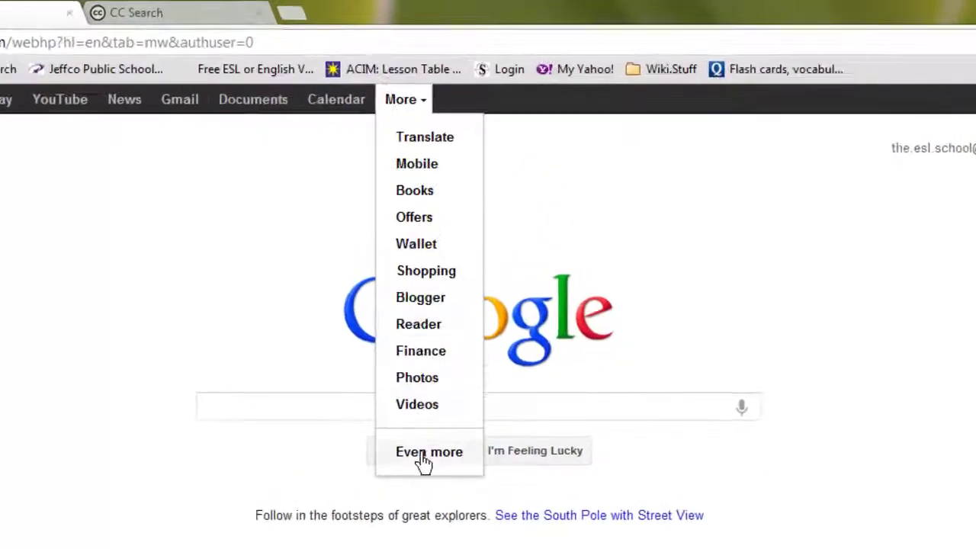
pyautogui.click(424, 456)
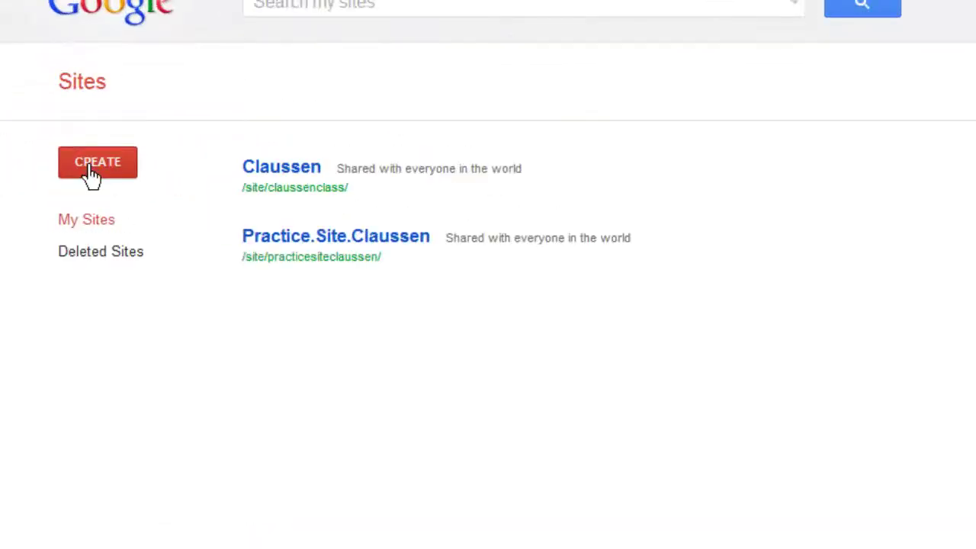
# Create a blank-template site named 'Practice Fall New Site', entering the verification code
pyautogui.click(90, 174)
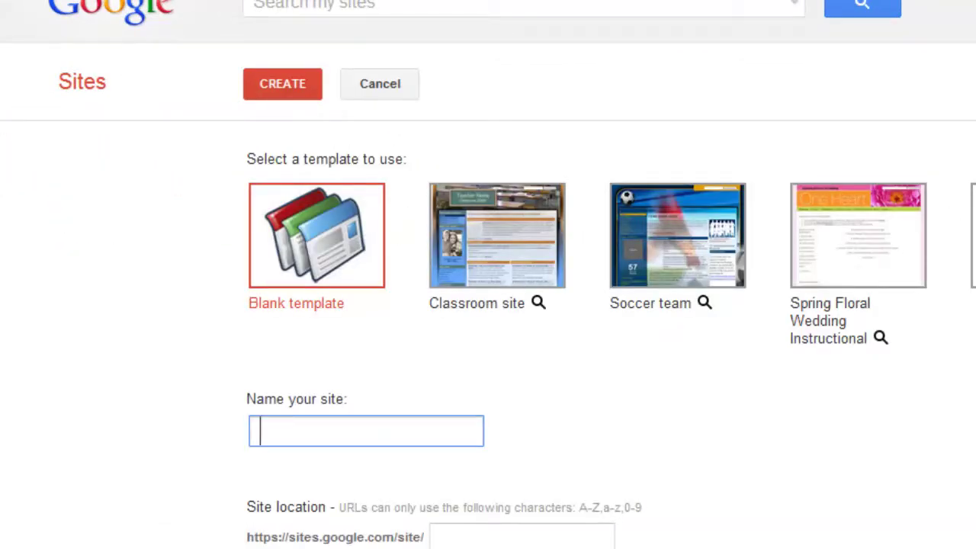
pyautogui.write('Practice')
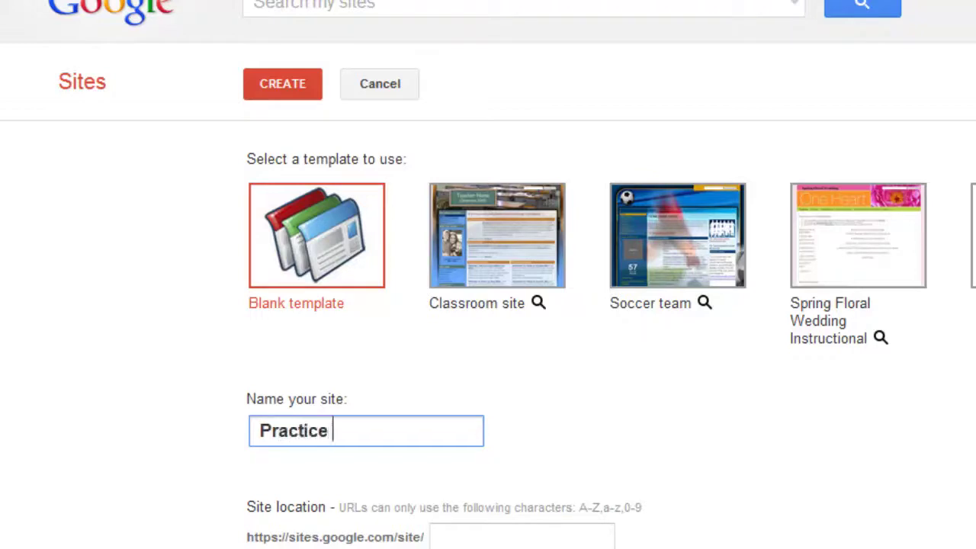
pyautogui.write(' Fall New ')
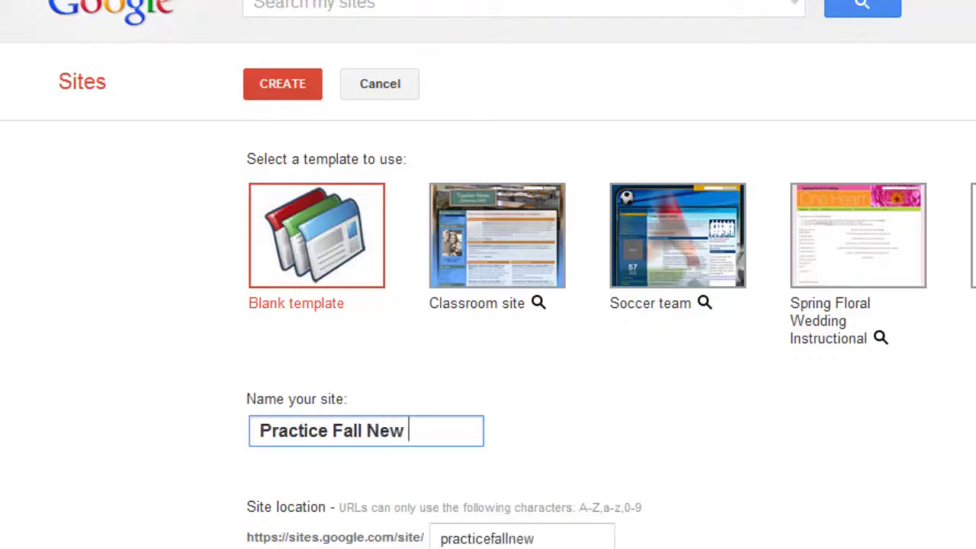
pyautogui.write('Site')
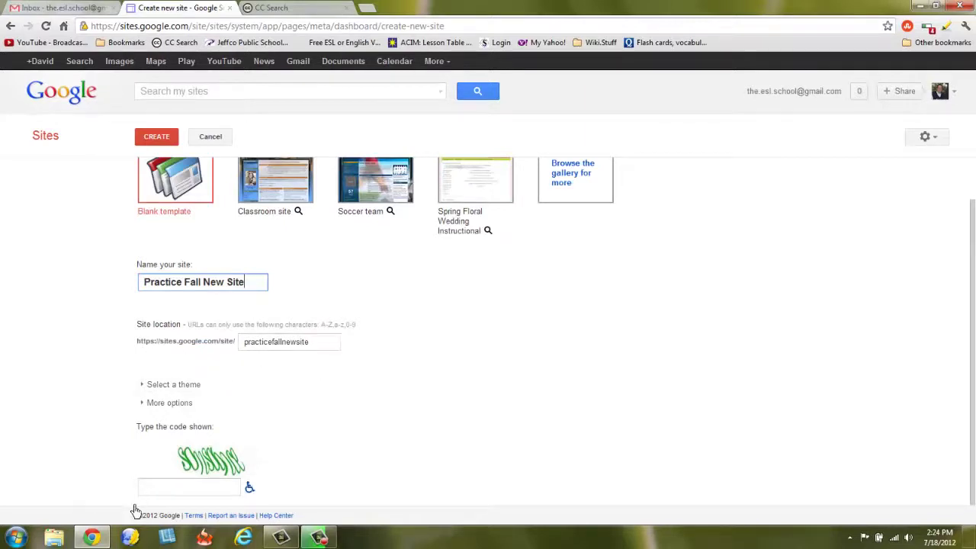
pyautogui.click(150, 489)
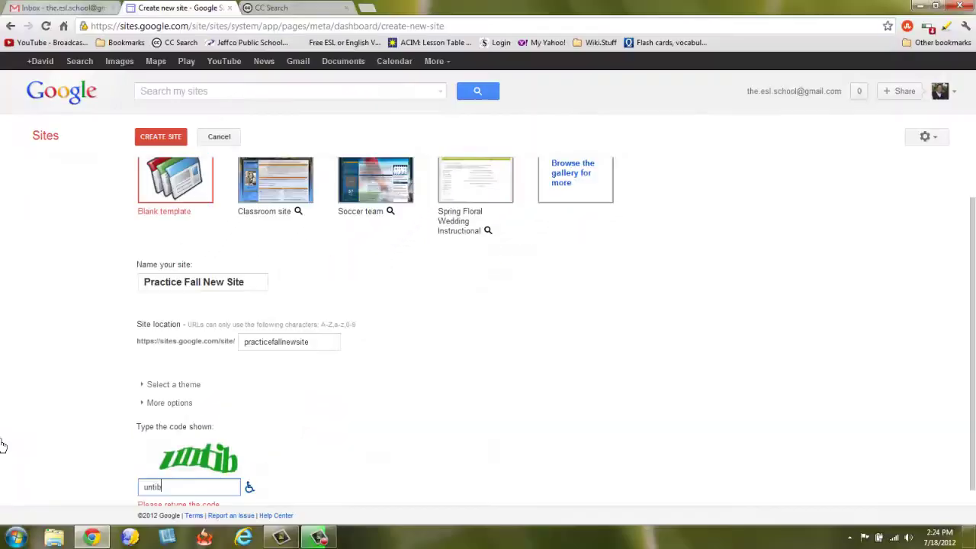
pyautogui.press('Return')
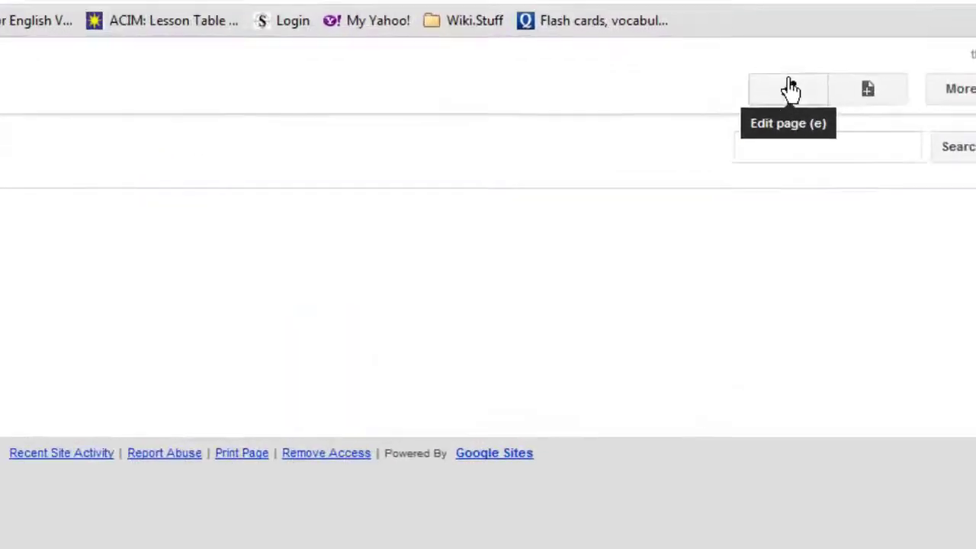
# Change the Home page title to the teacher's name followed by 'ESL Semester'
pyautogui.click(775, 97)
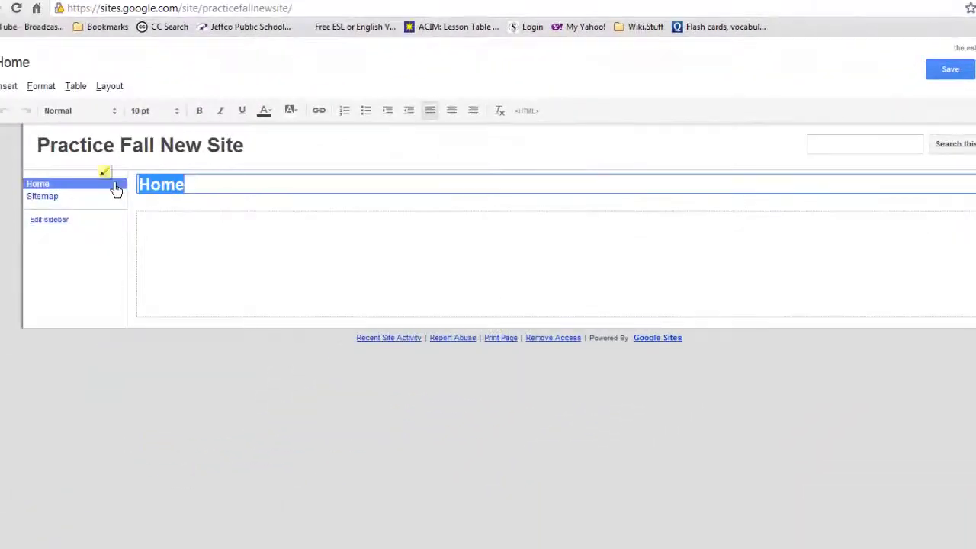
pyautogui.write('Mr. Claussens')
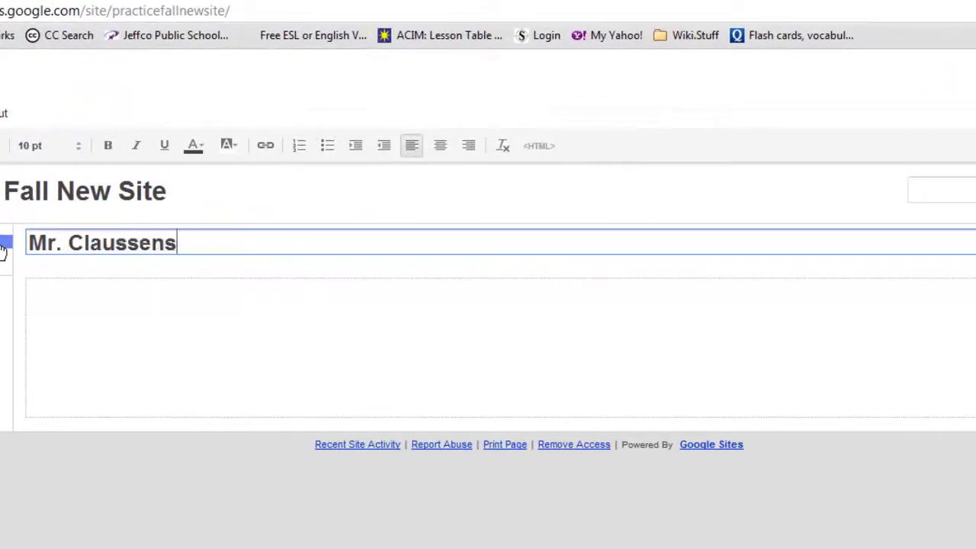
pyautogui.write("'s")
pyautogui.press('BackSpace')
pyautogui.press('BackSpace')
pyautogui.press('BackSpace')
pyautogui.write("'s ES")
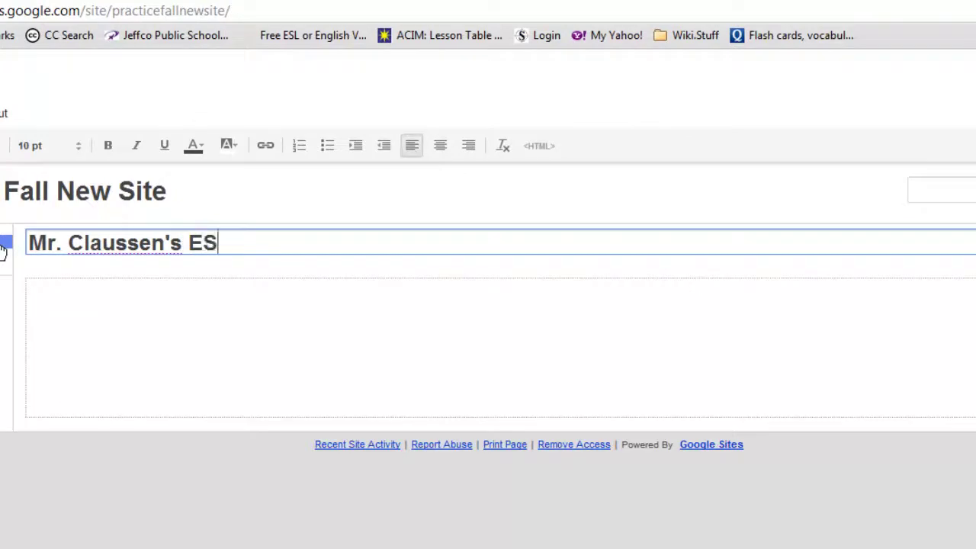
pyautogui.write('L Semester')
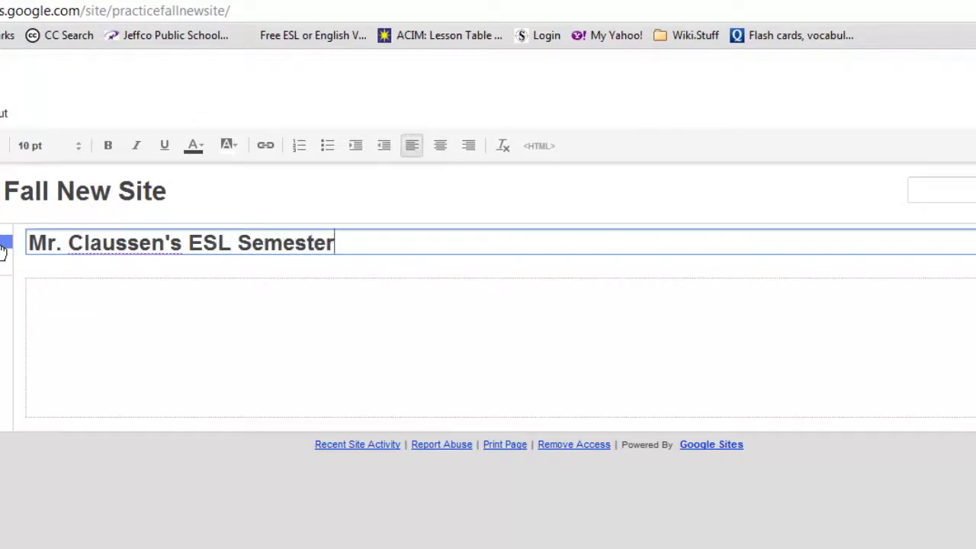
pyautogui.click(35, 297)
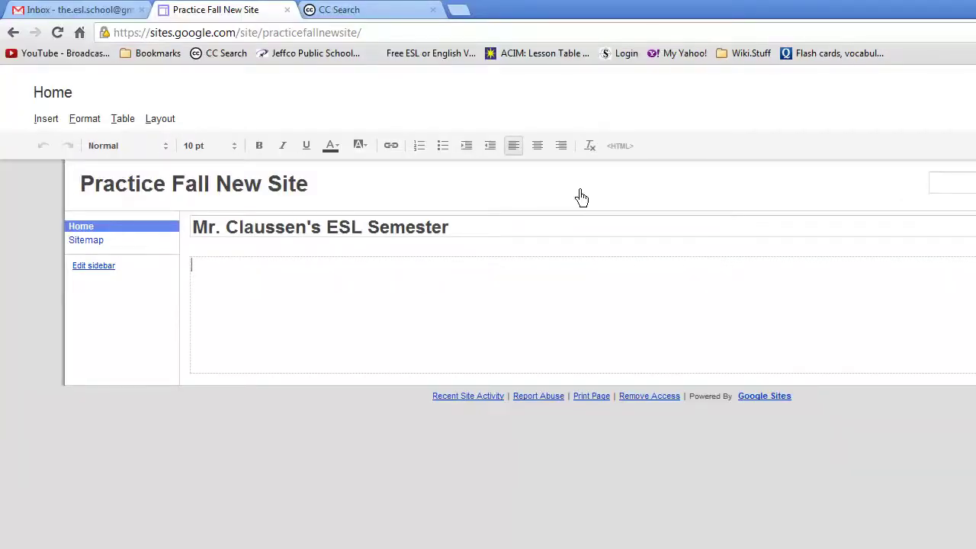
# Search Creative Commons for 'world' and open the Wikimedia file page for Erioll world 2.svg
pyautogui.click(340, 16)
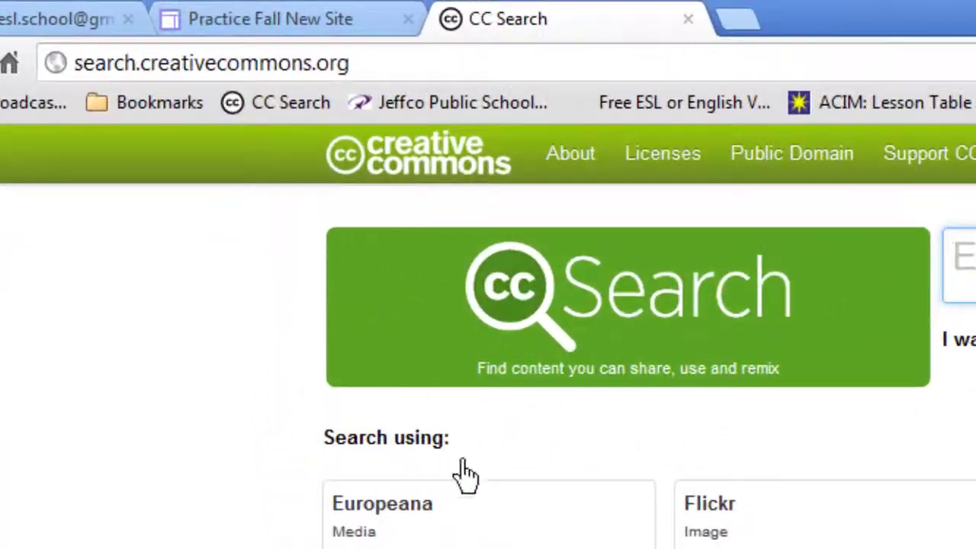
pyautogui.write('world')
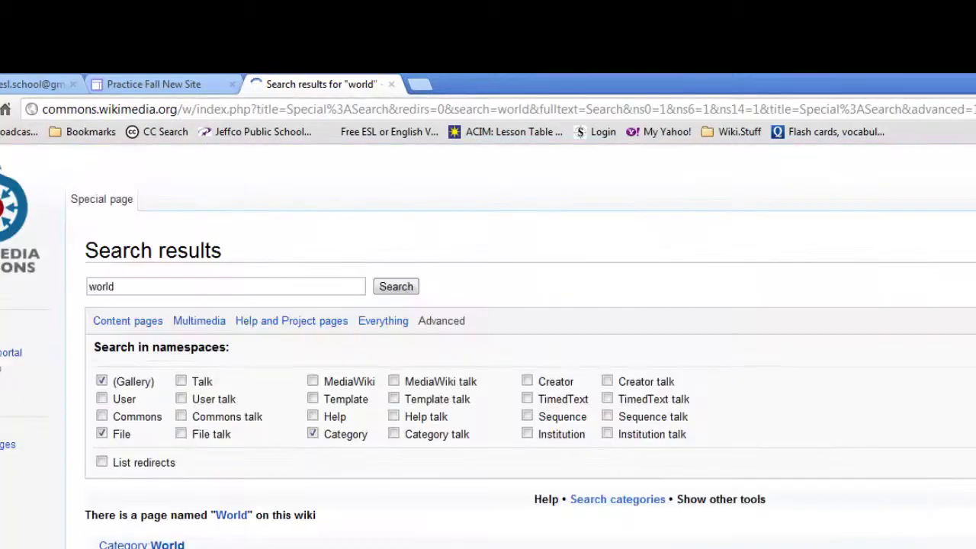
pyautogui.scroll(-10, 521, 451)
pyautogui.scroll(5, 521, 452)
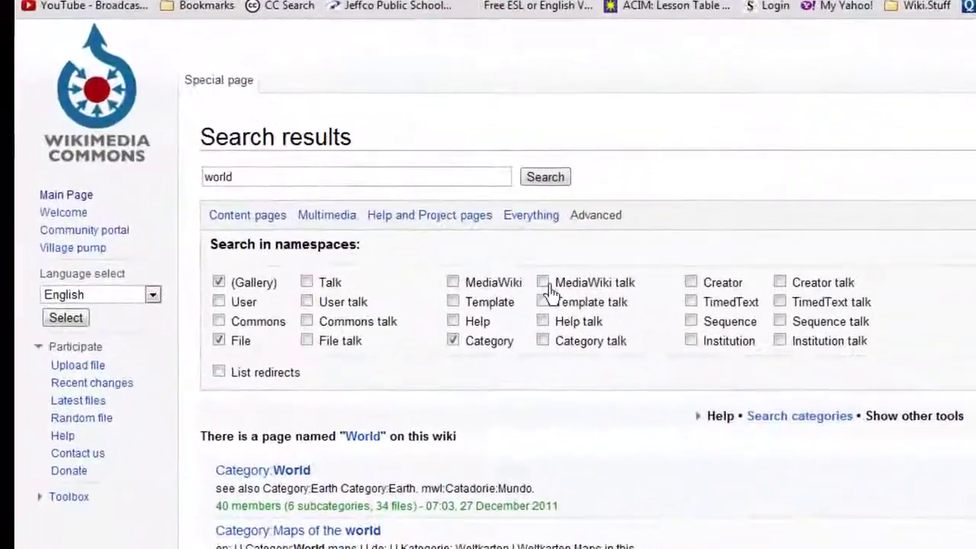
pyautogui.scroll(-5, 551, 289)
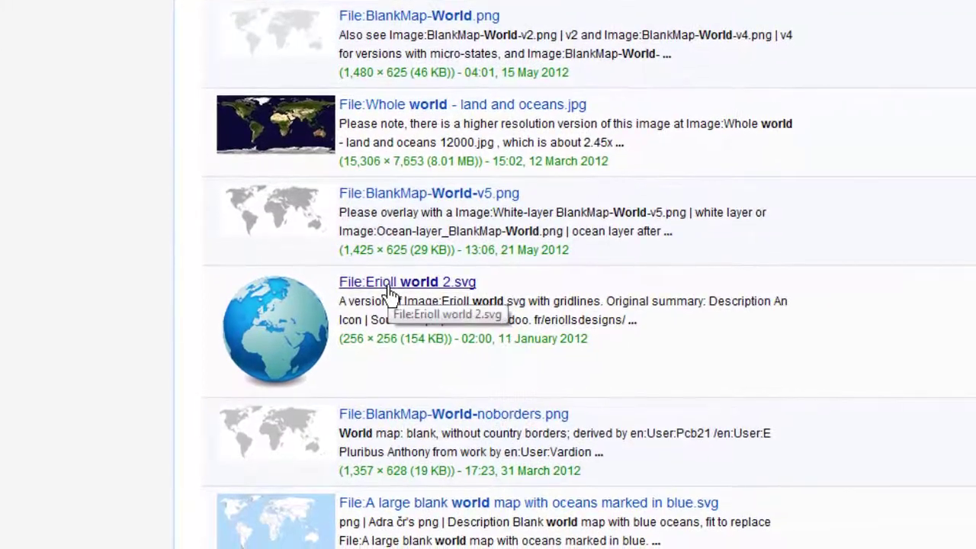
pyautogui.click(390, 288)
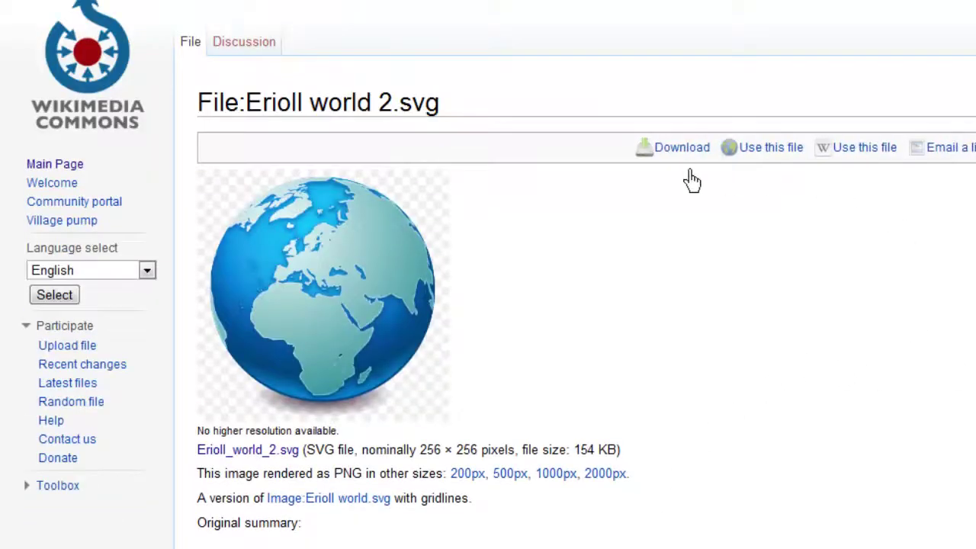
# Open the full Erioll_world_2.svg globe image and save it to the computer
pyautogui.click(664, 152)
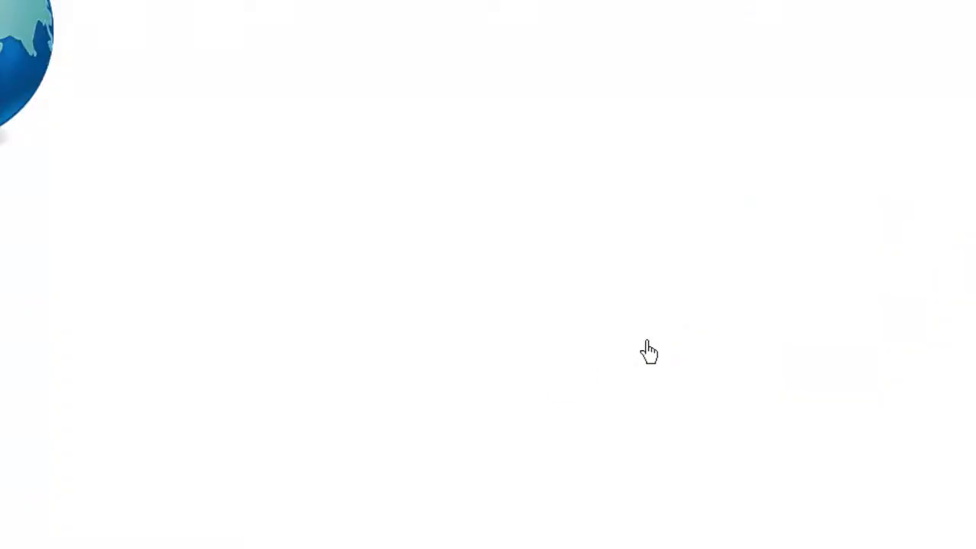
pyautogui.rightClick(165, 200)
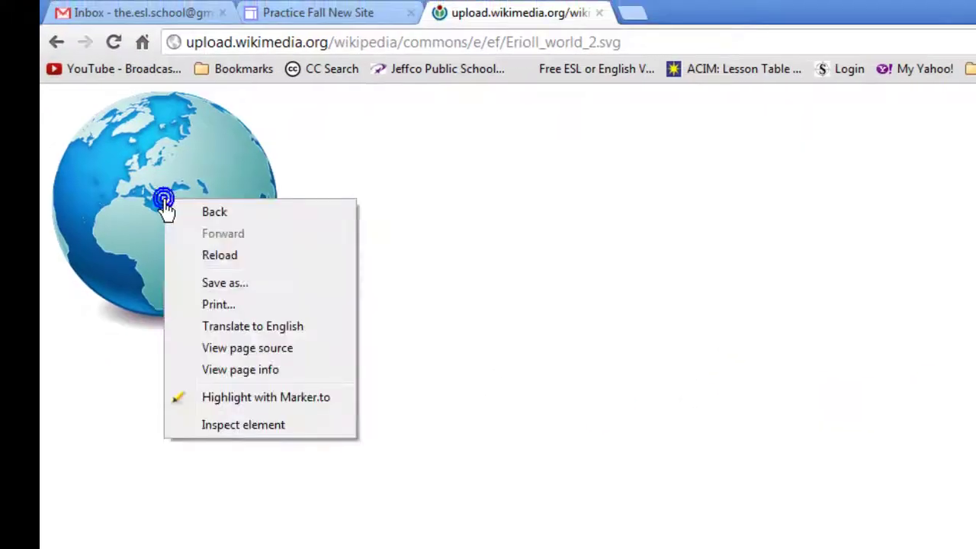
pyautogui.click(214, 286)
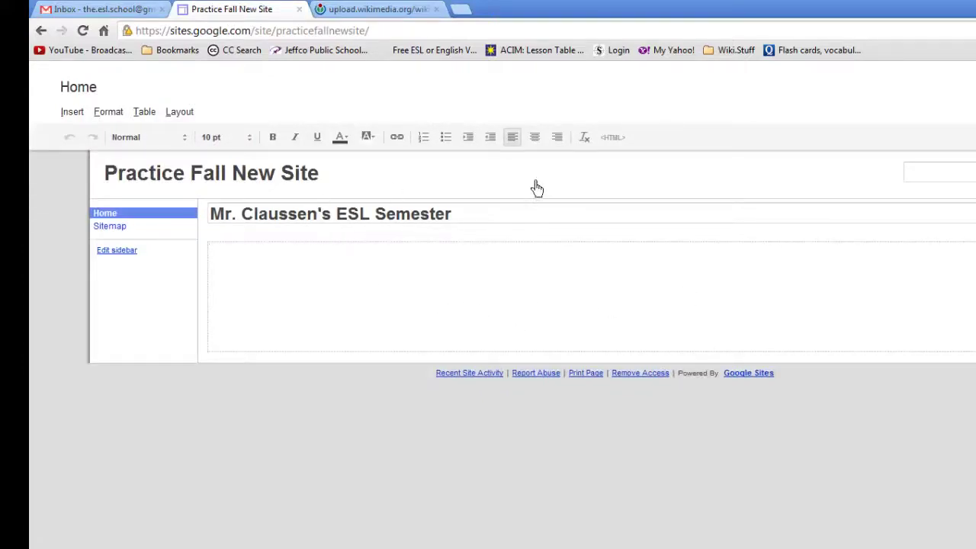
# Upload the Erioll_world_2 globe file from the Desktop through Insert > Image
pyautogui.click(72, 111)
pyautogui.click(98, 152)
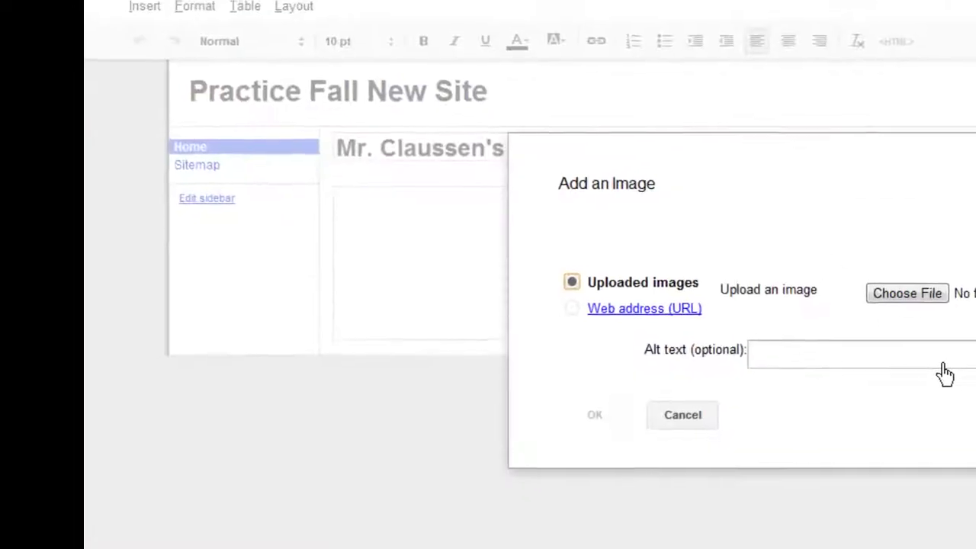
pyautogui.click(891, 320)
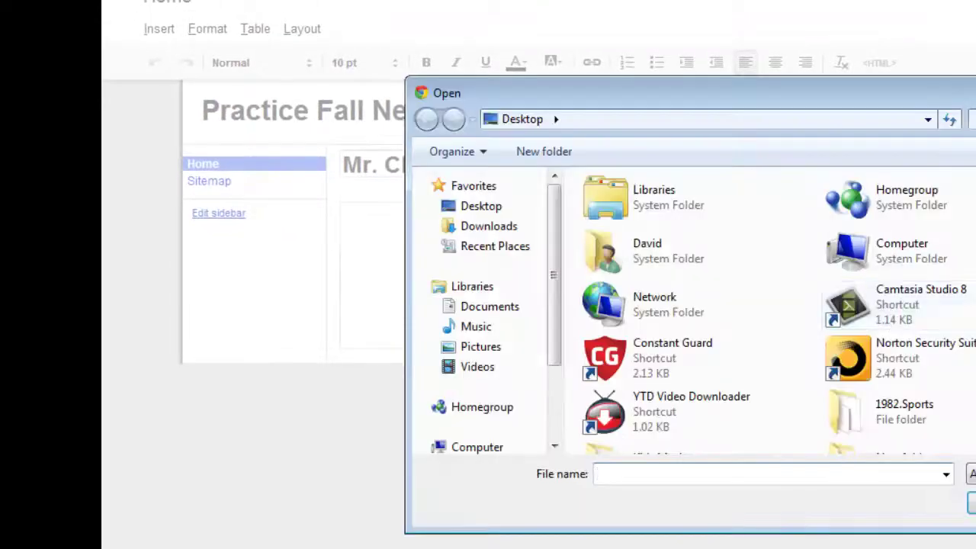
pyautogui.scroll(-5, 762, 305)
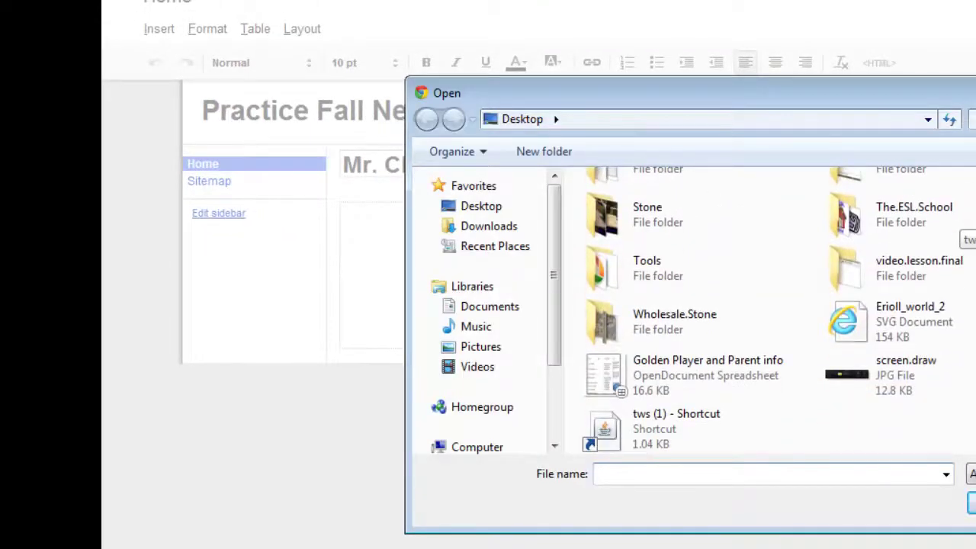
pyautogui.doubleClick(893, 327)
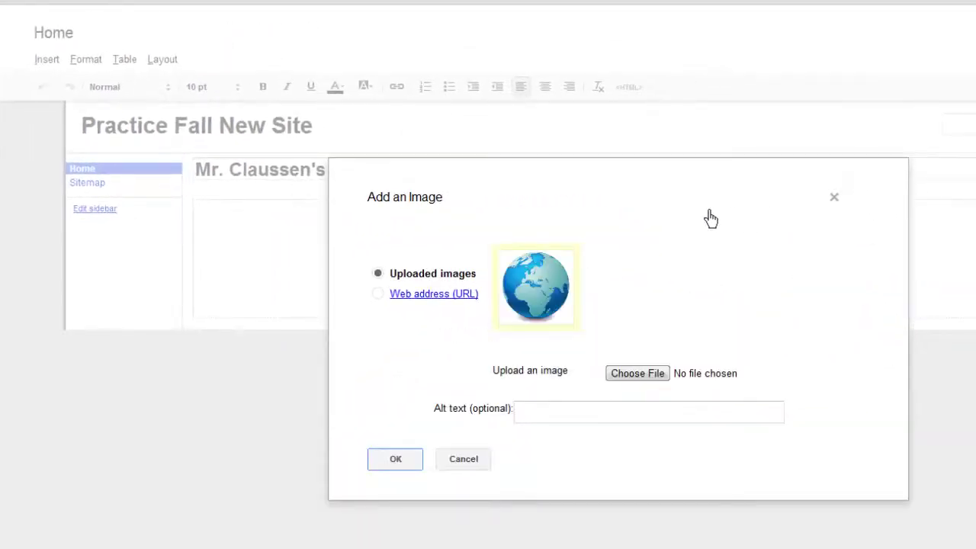
# Place the globe image on the Home page and center it
pyautogui.click(395, 459)
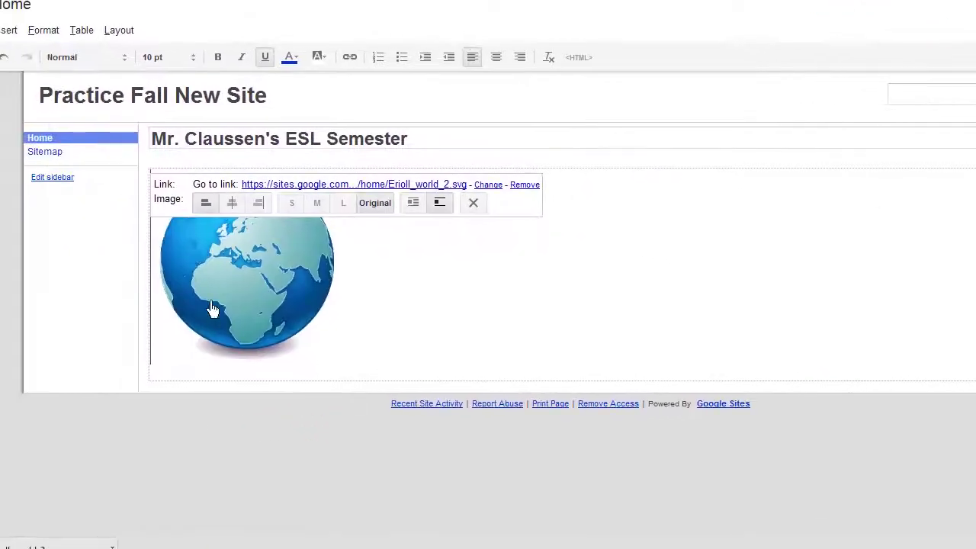
pyautogui.click(182, 200)
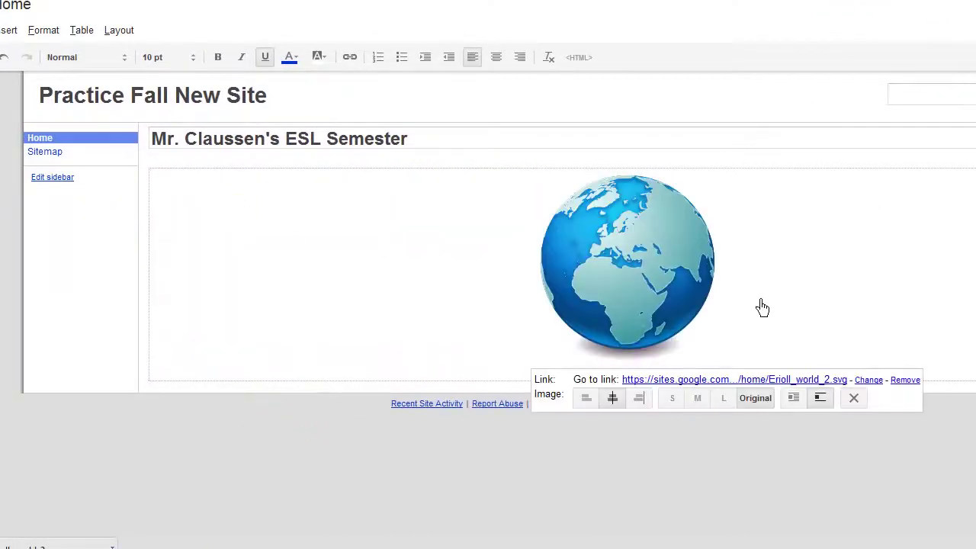
pyautogui.click(736, 338)
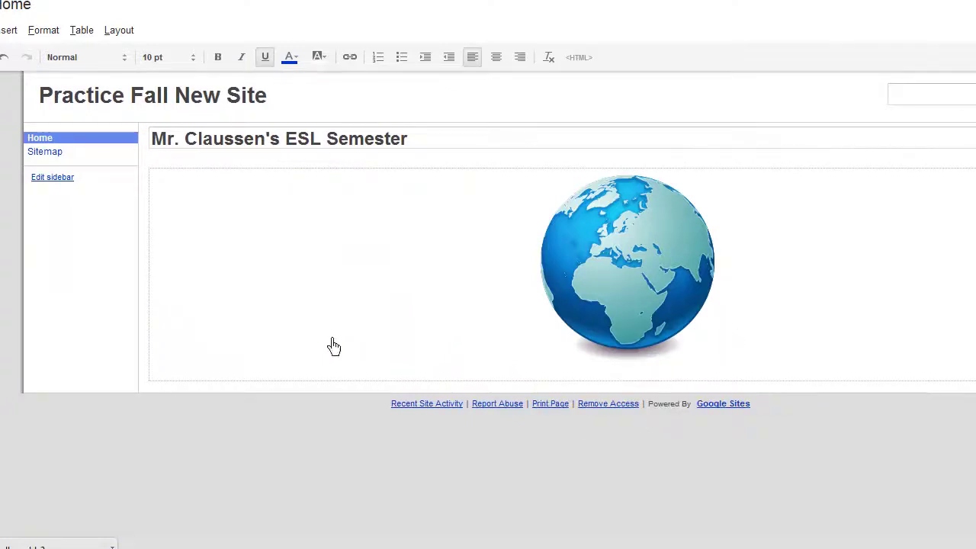
# Add a left-aligned 'Welcome back!' line below the globe and save the page
pyautogui.press('Return')
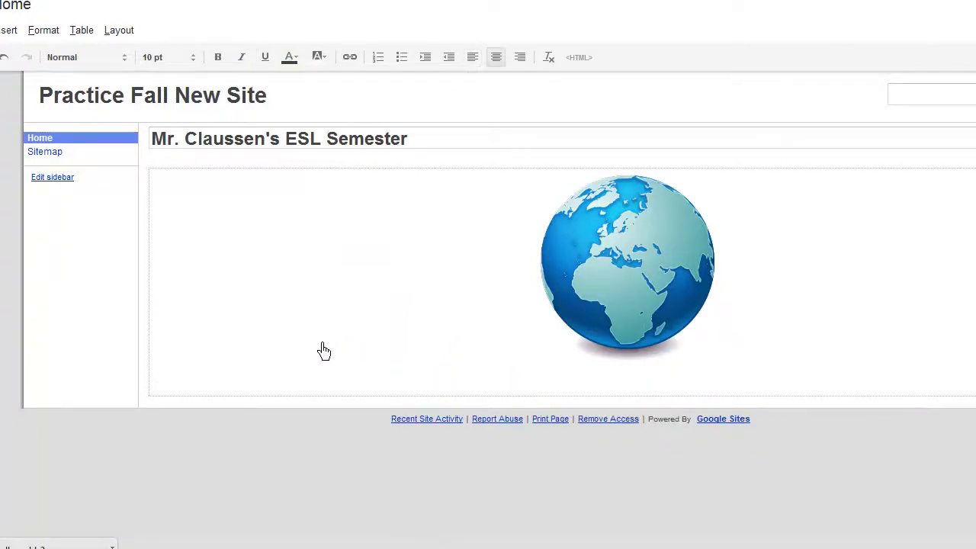
pyautogui.click(472, 63)
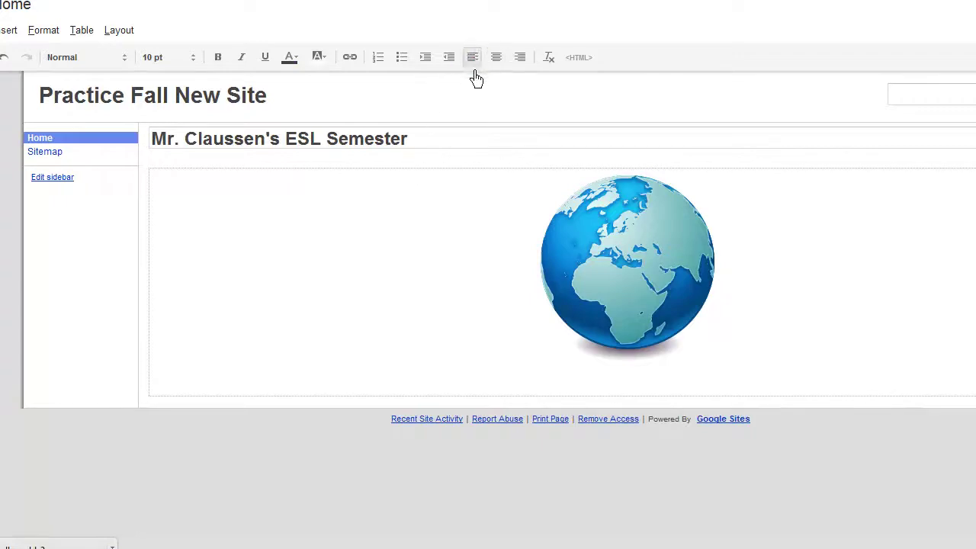
pyautogui.write('Wel')
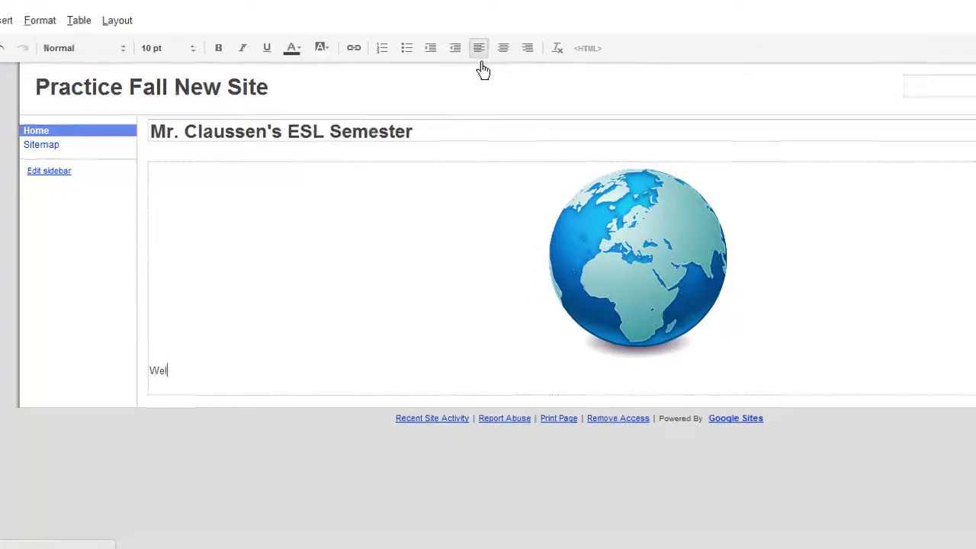
pyautogui.write('come')
pyautogui.write(' c')
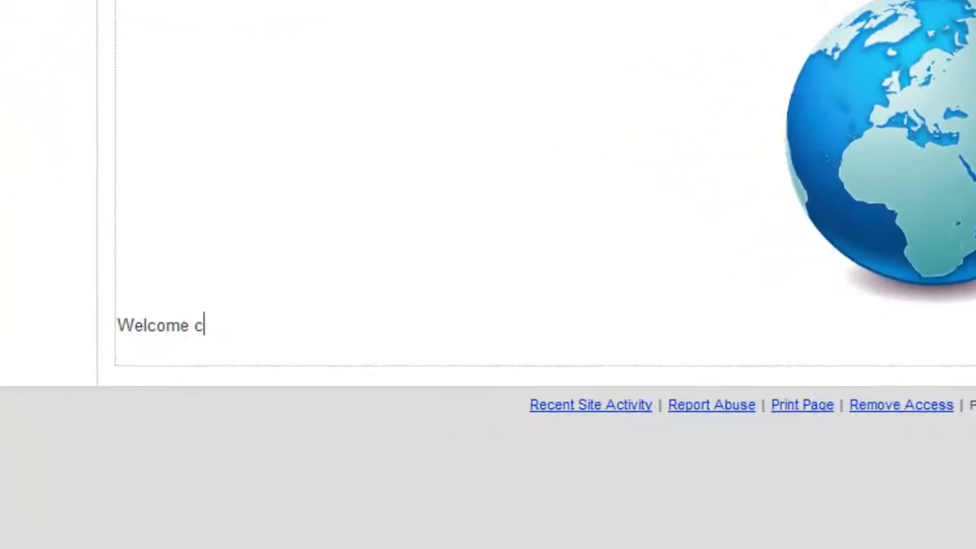
pyautogui.press('BackSpace')
pyautogui.write('back!')
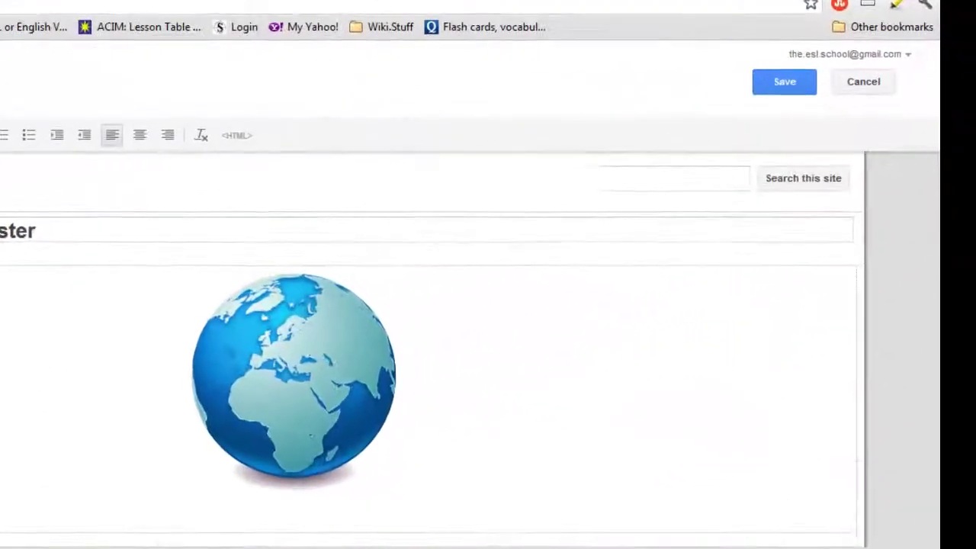
pyautogui.click(763, 90)
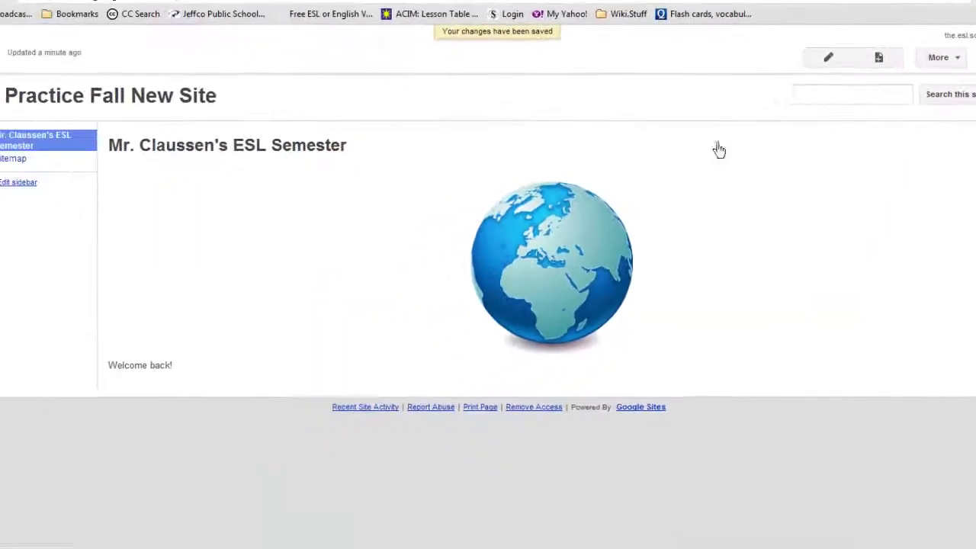
# Create the Period 1 and Period 2 pages as top-level pages
pyautogui.click(881, 67)
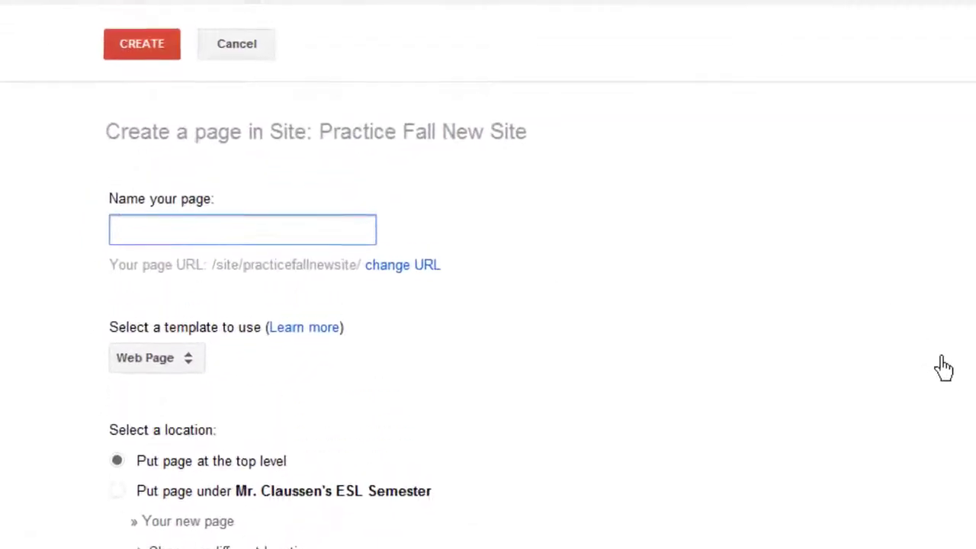
pyautogui.write('Period 1')
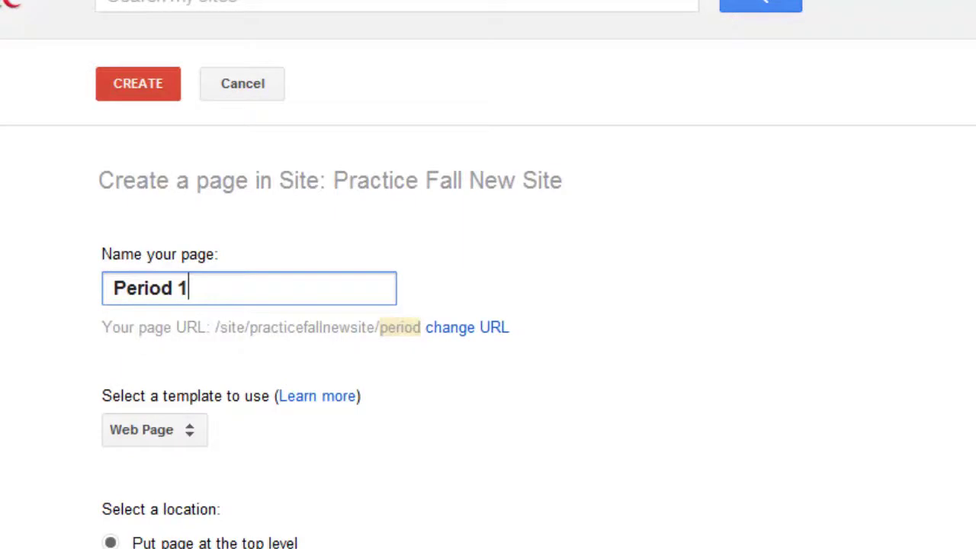
pyautogui.click(146, 90)
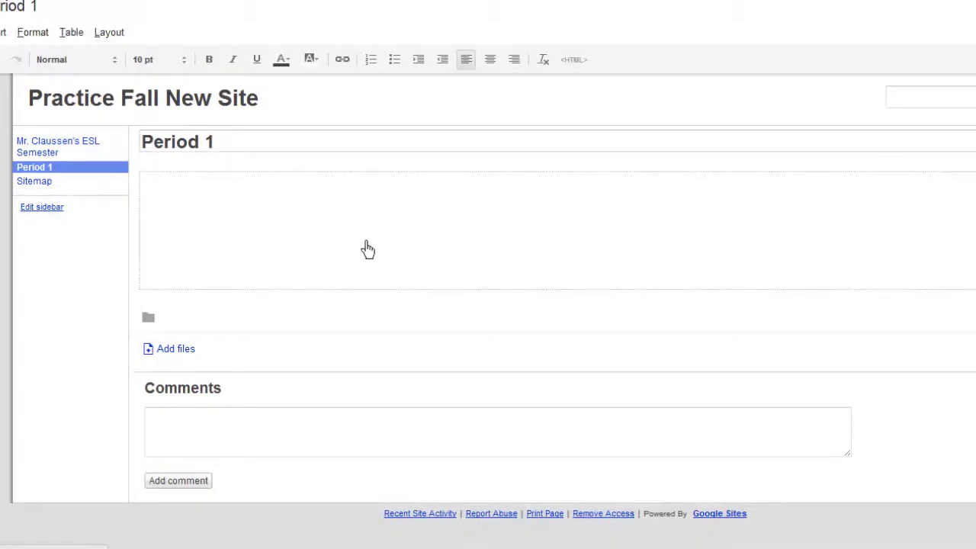
pyautogui.click(963, 37)
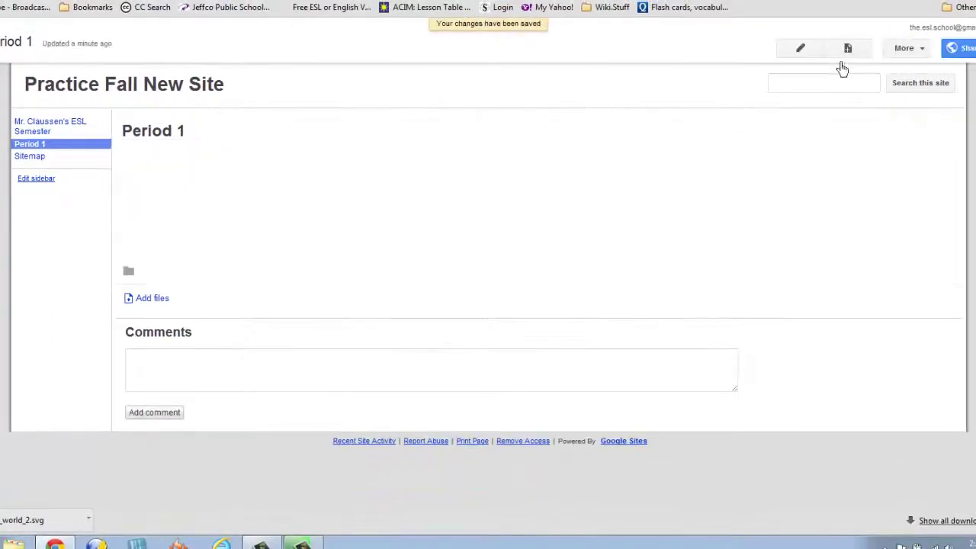
pyautogui.click(847, 50)
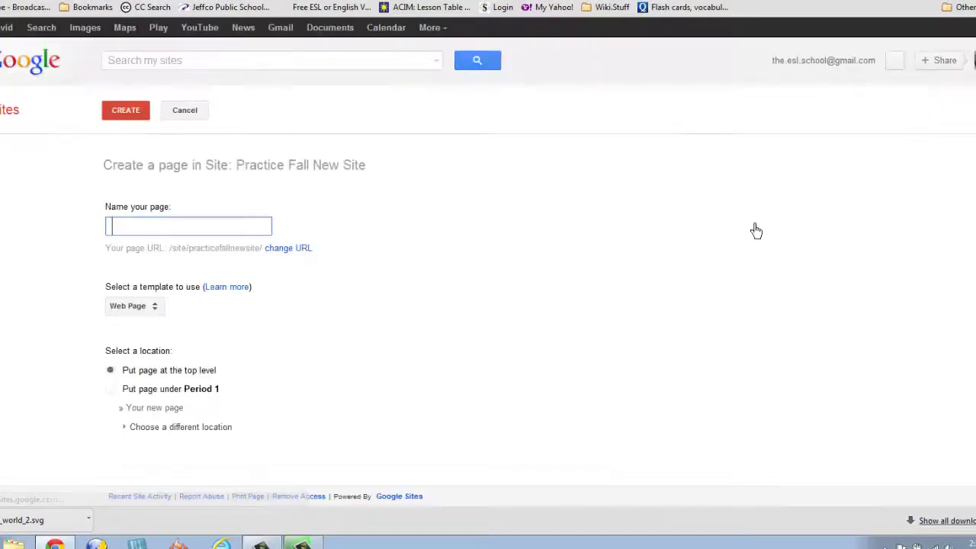
pyautogui.write('Period 2')
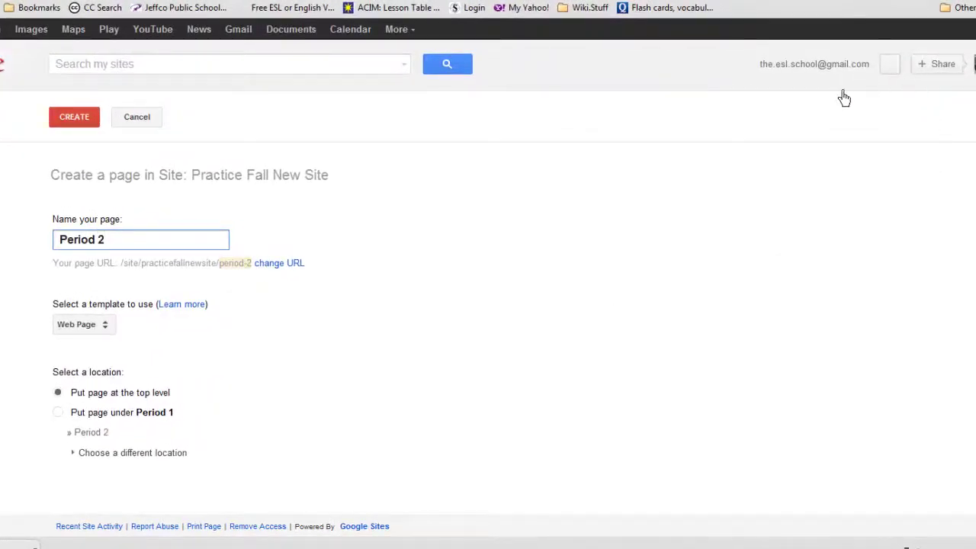
pyautogui.click(87, 121)
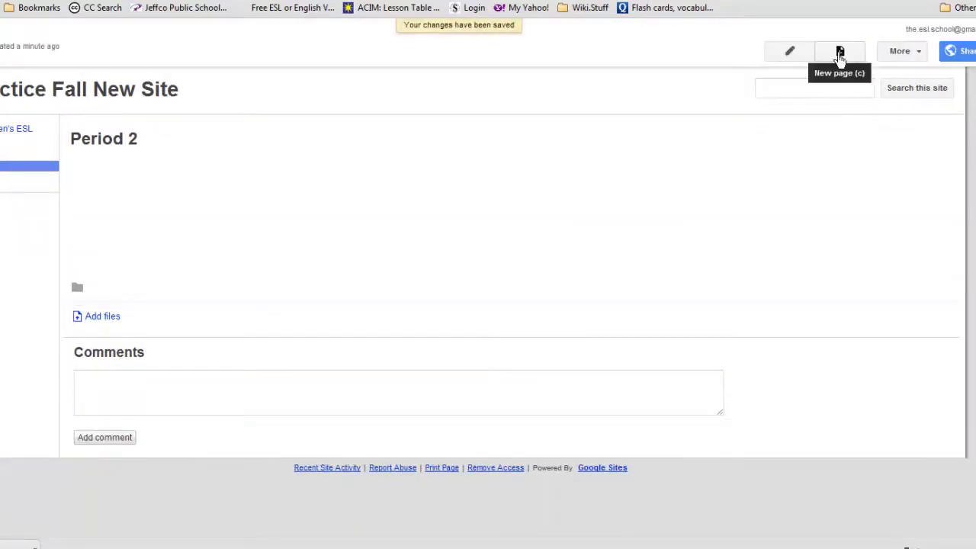
# Create the Period 3, Period 4 and Period 5 pages, saving them
pyautogui.click(840, 55)
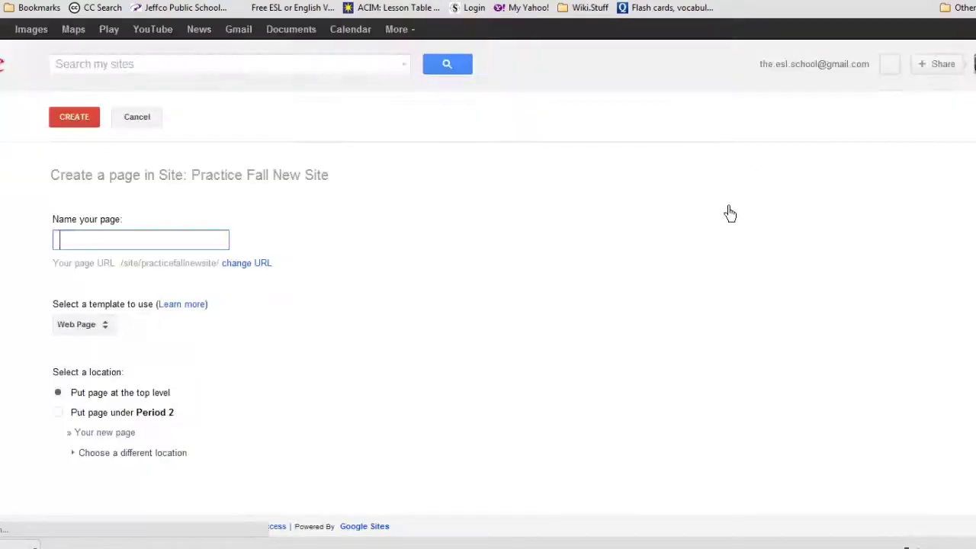
pyautogui.write('Period 3')
pyautogui.press('Return')
pyautogui.click(902, 51)
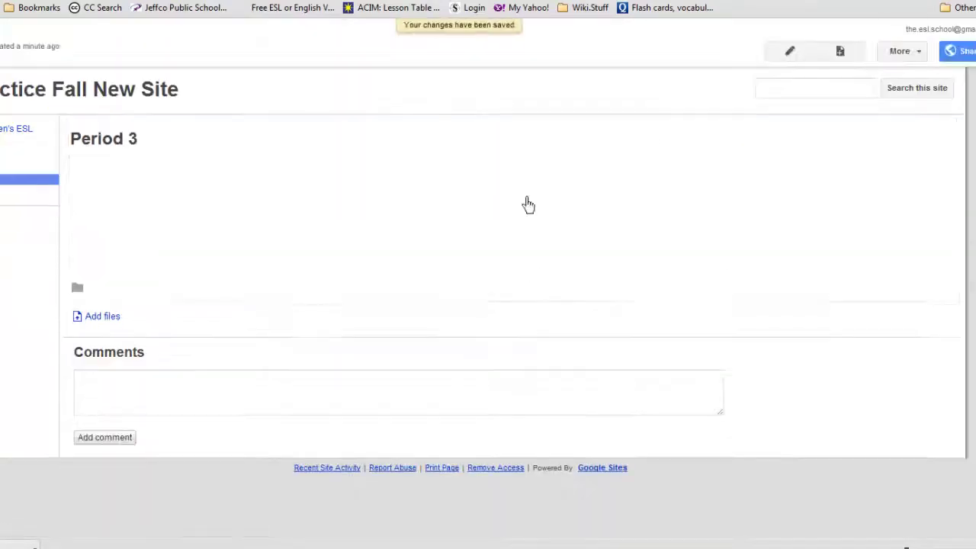
pyautogui.write('cPeriod 4')
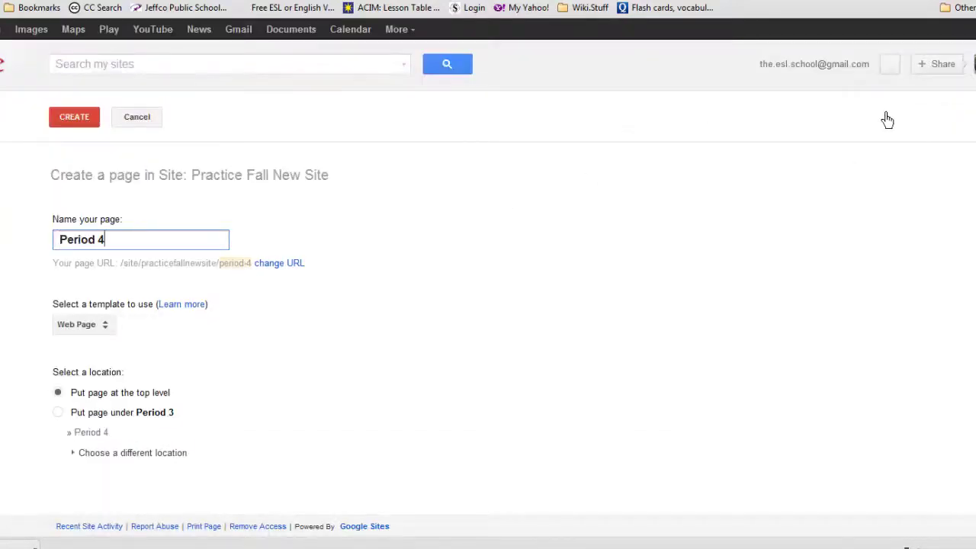
pyautogui.click(68, 122)
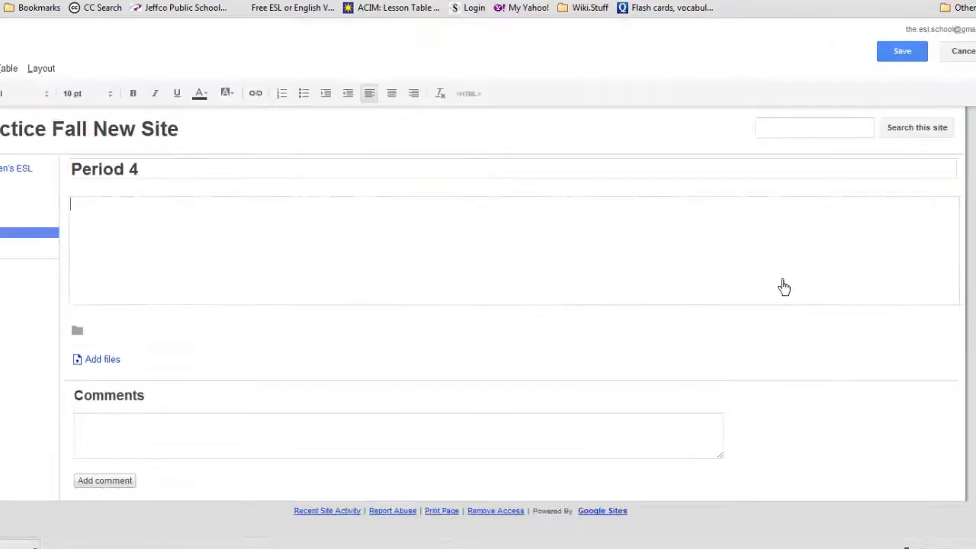
pyautogui.hotkey('ctrl', 's')
pyautogui.click(850, 59)
pyautogui.write('Period 5')
pyautogui.click(76, 118)
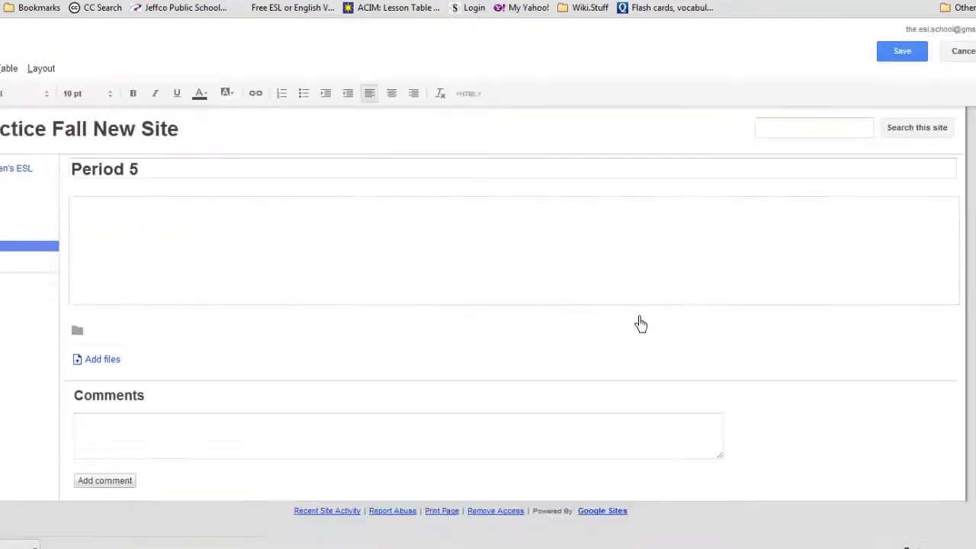
pyautogui.hotkey('ctrl', 's')
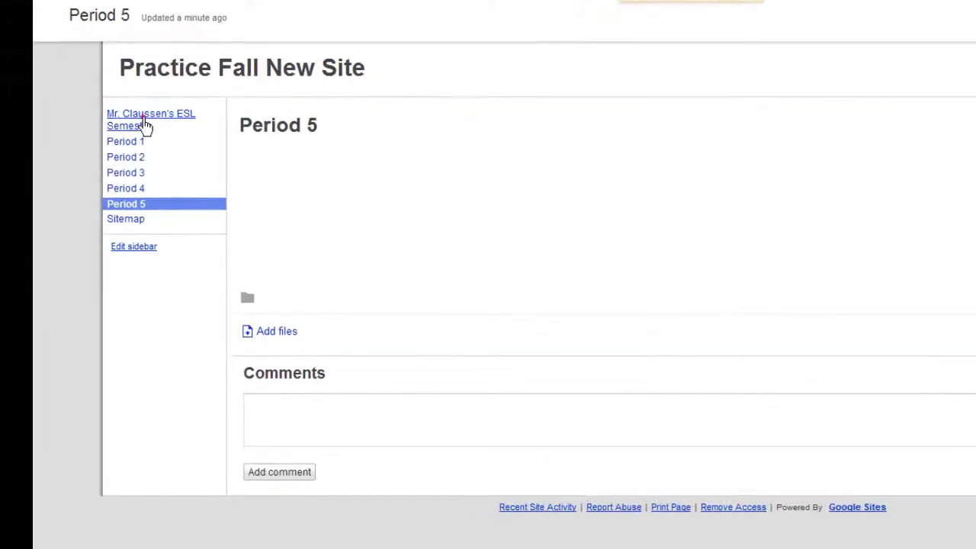
# Return to the site's home page, then go to the blank Period 1 page
pyautogui.click(145, 122)
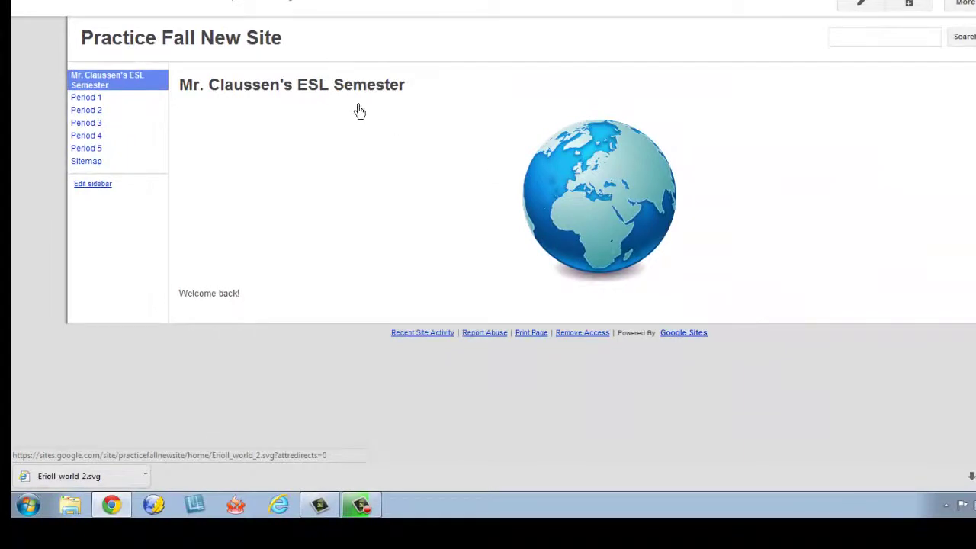
pyautogui.click(142, 103)
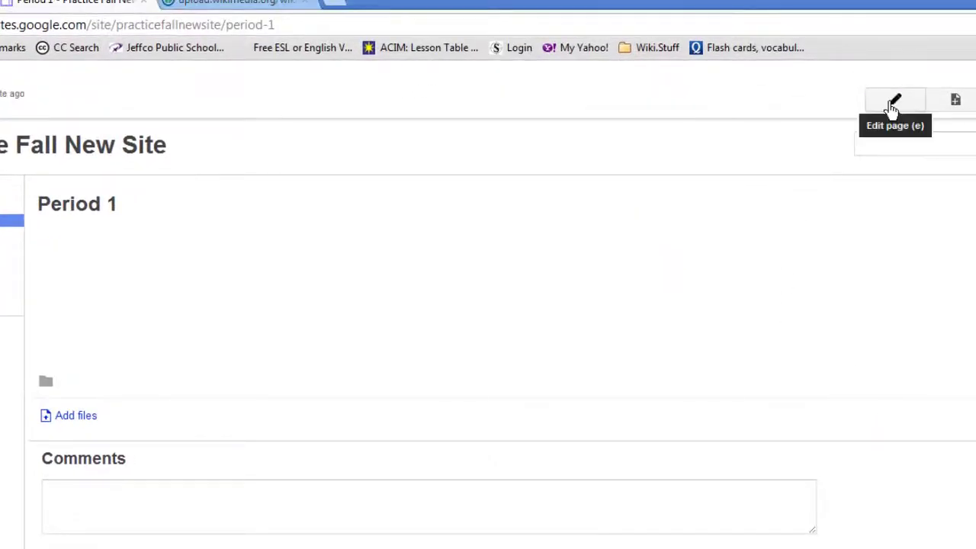
# Write 'This is an important lesson' as the Period 1 body's first line
pyautogui.click(892, 107)
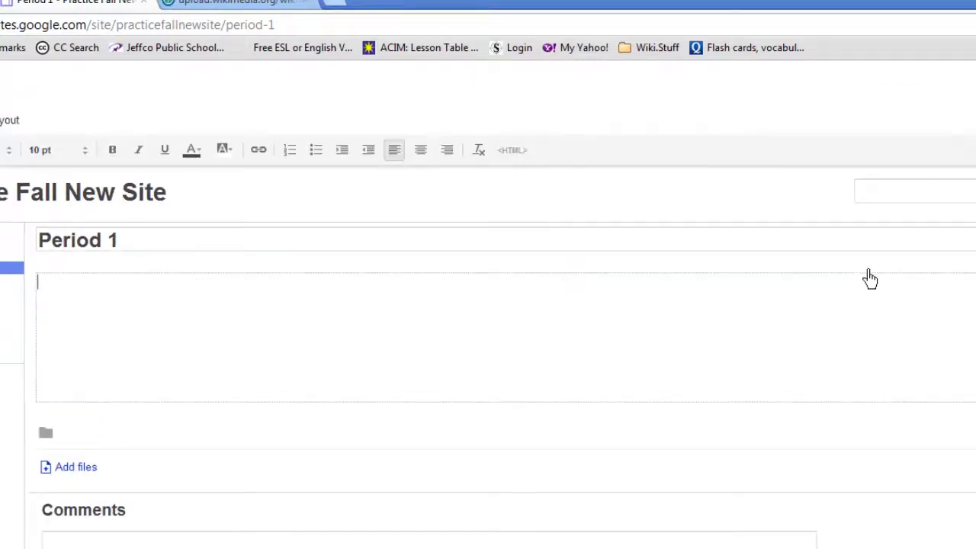
pyautogui.write('This is an')
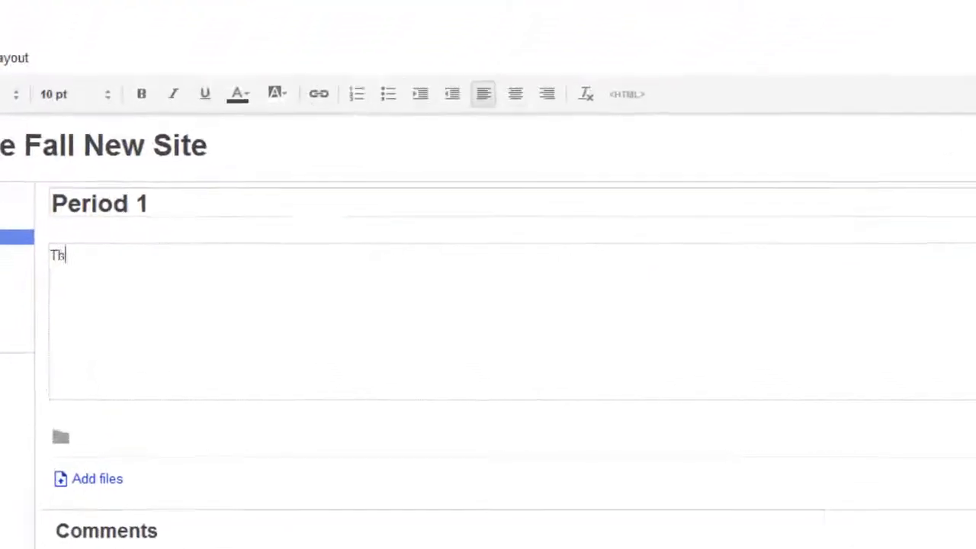
pyautogui.write(' important lesson')
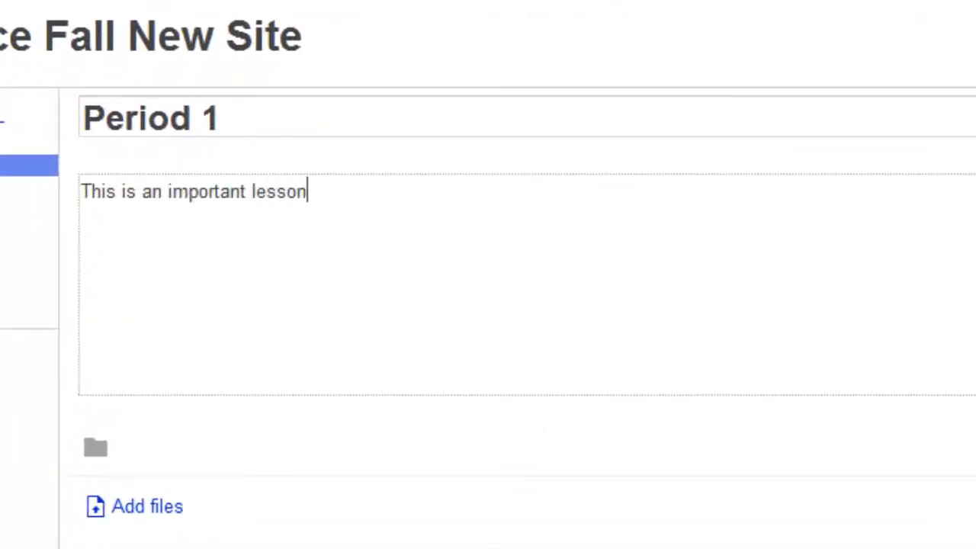
pyautogui.press('Return')
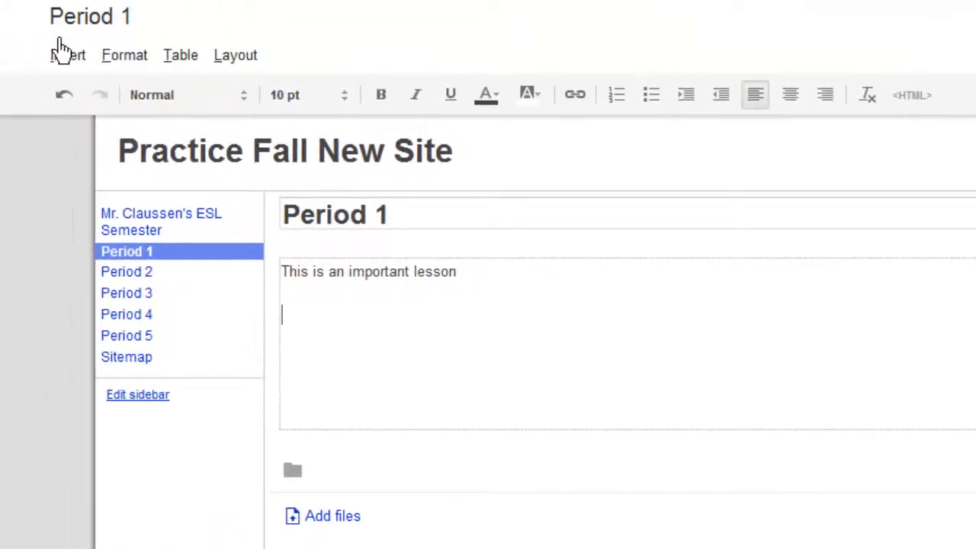
# Open the Insert YouTube Video dialog via Insert > Video > YouTube
pyautogui.click(61, 52)
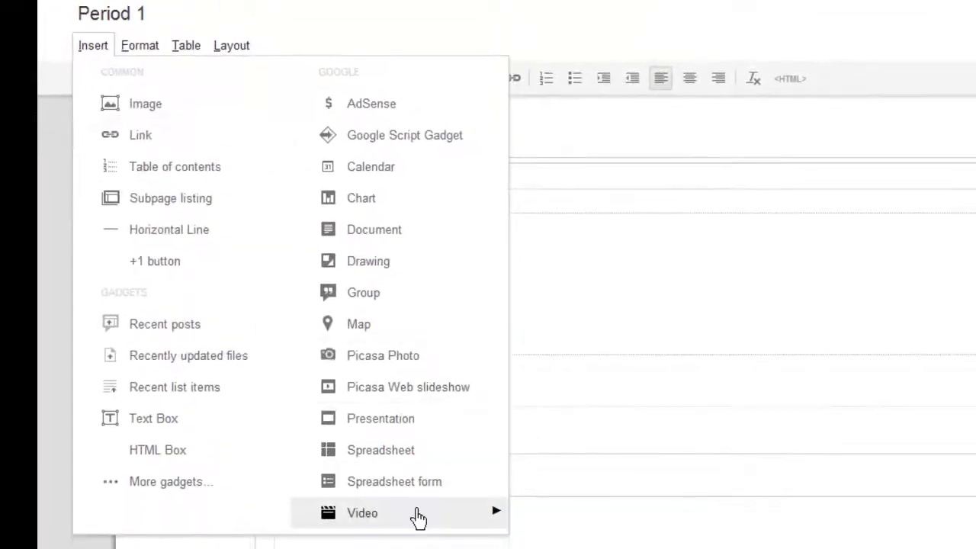
pyautogui.moveTo(418, 517)
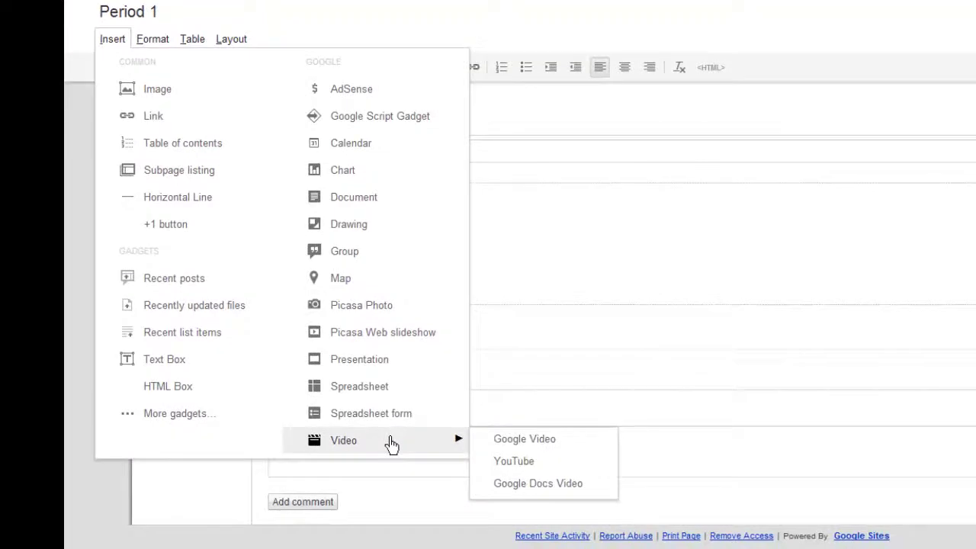
pyautogui.click(514, 461)
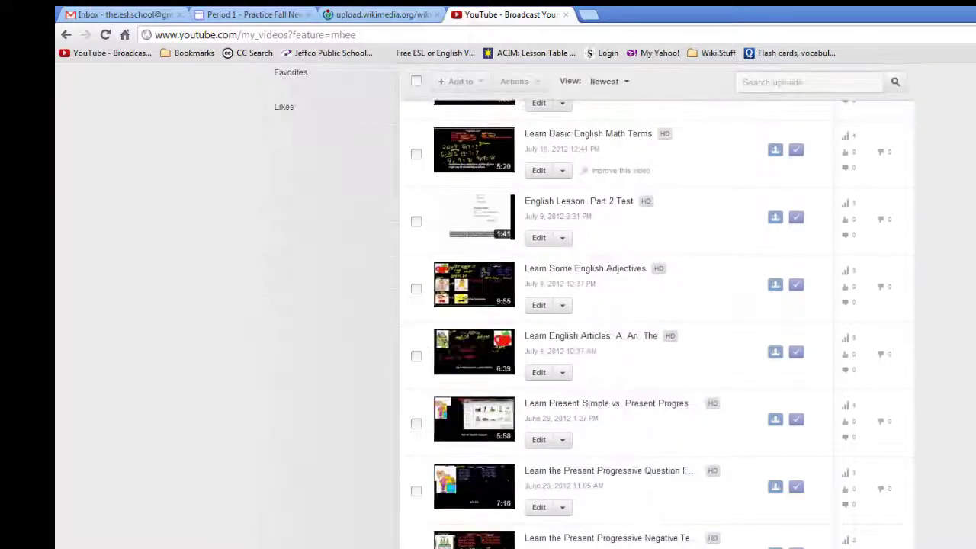
# Copy the URL of YouTube's Present Simple vs. Present Progressive video and return to Sites
pyautogui.click(584, 405)
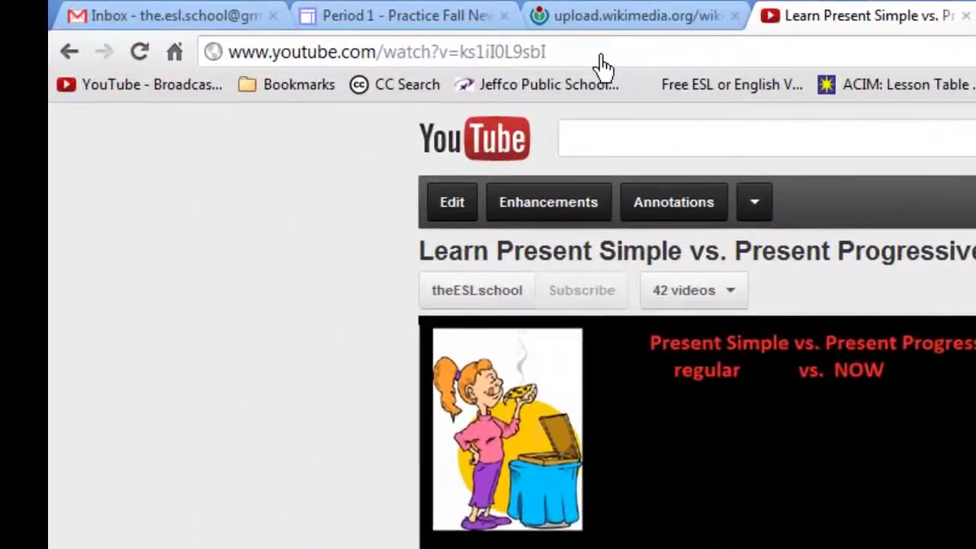
pyautogui.click(602, 56)
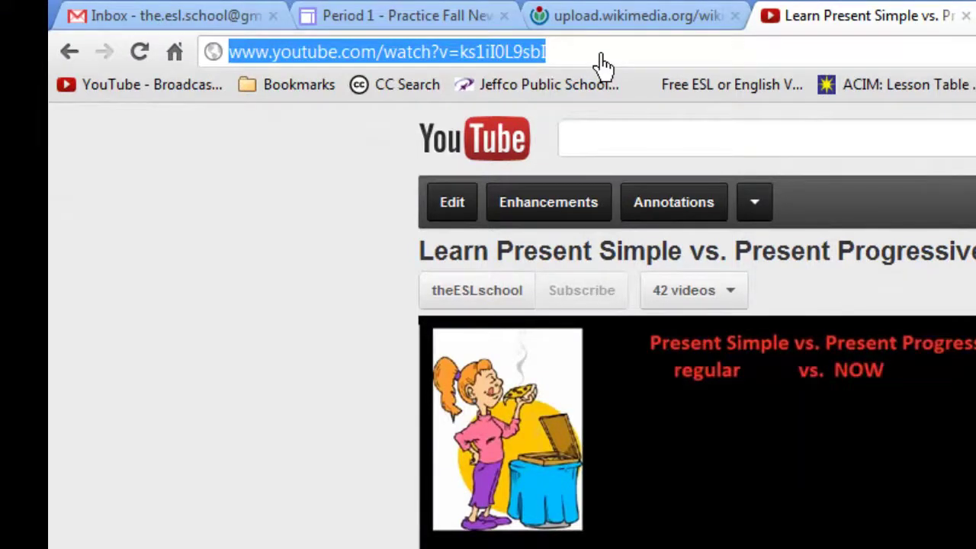
pyautogui.click(408, 13)
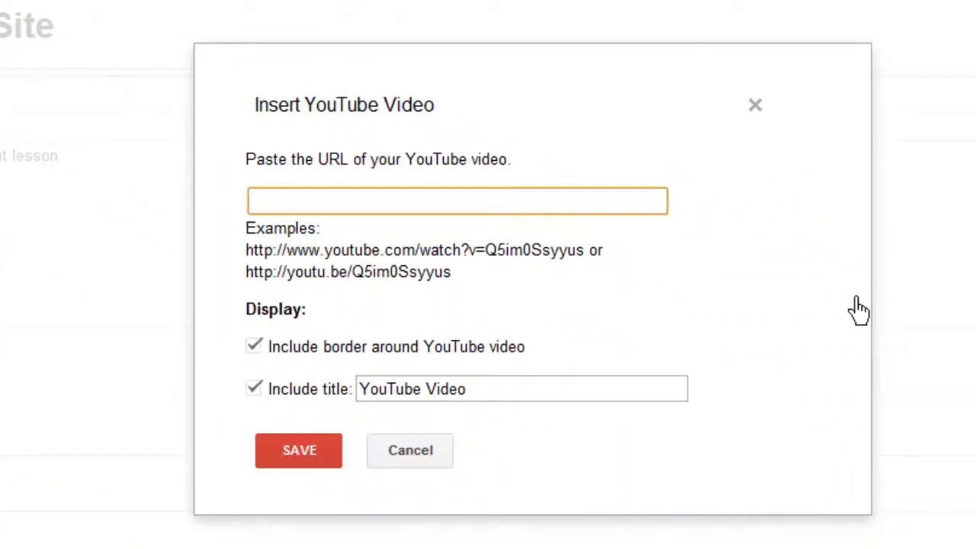
# Embed the pasted YouTube video on Period 1, centre it, and save the page
pyautogui.write('http://www.youtube.com/watch?v=ks1il0L9sbl')
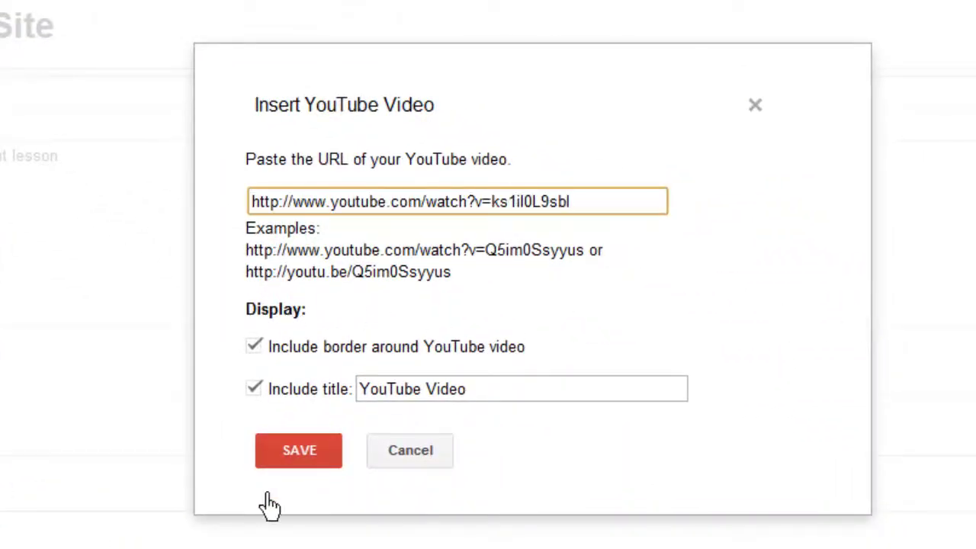
pyautogui.click(276, 442)
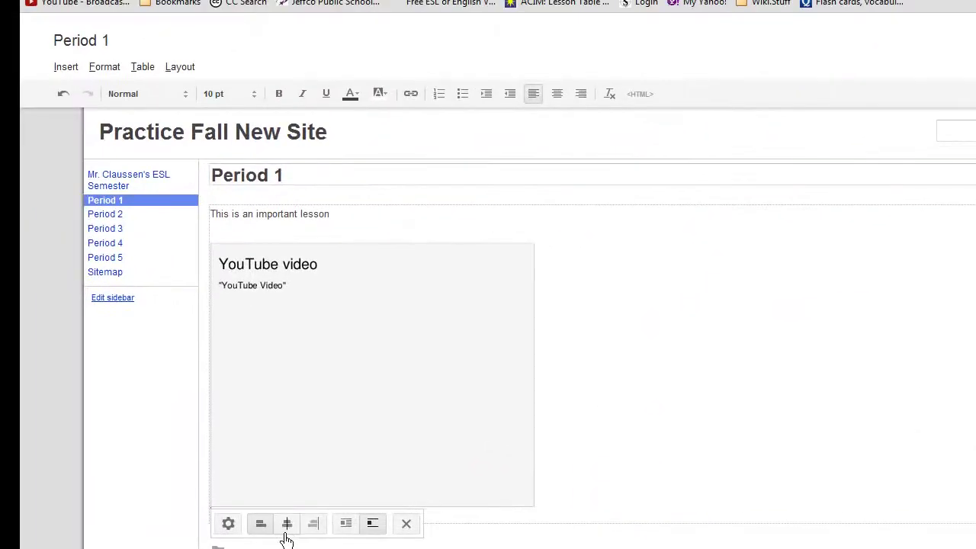
pyautogui.click(192, 506)
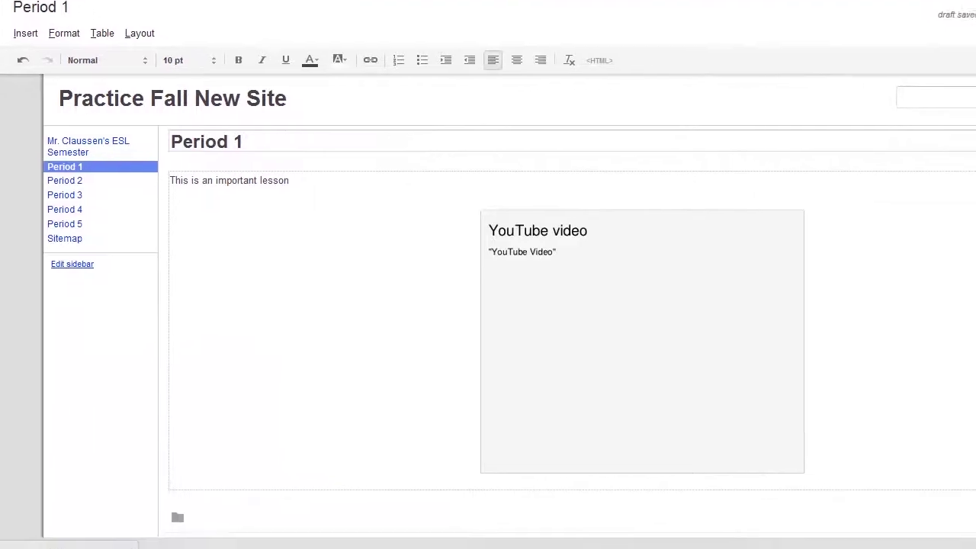
pyautogui.hotkey('ctrl', 's')
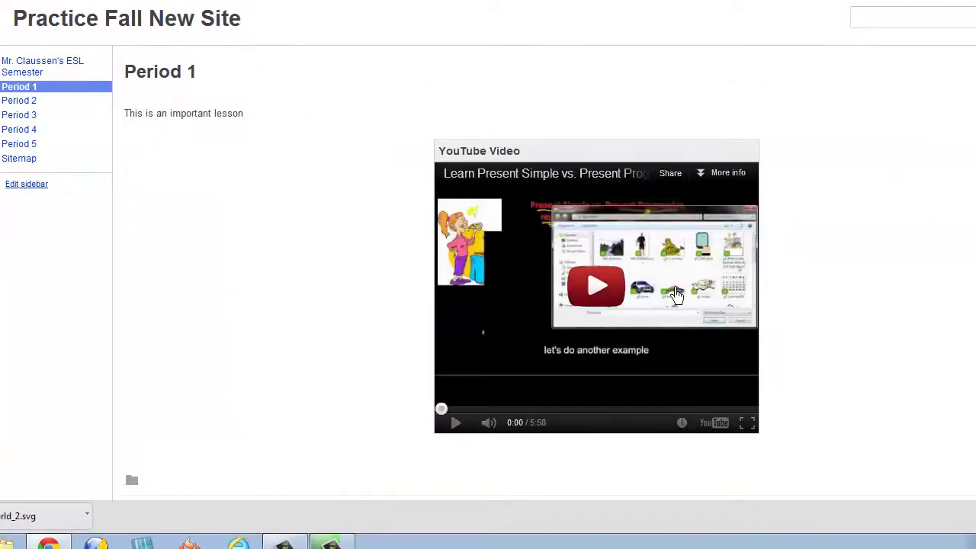
# Test-play and pause the embedded video, then revisit Home and the Period 1 page
pyautogui.click(671, 287)
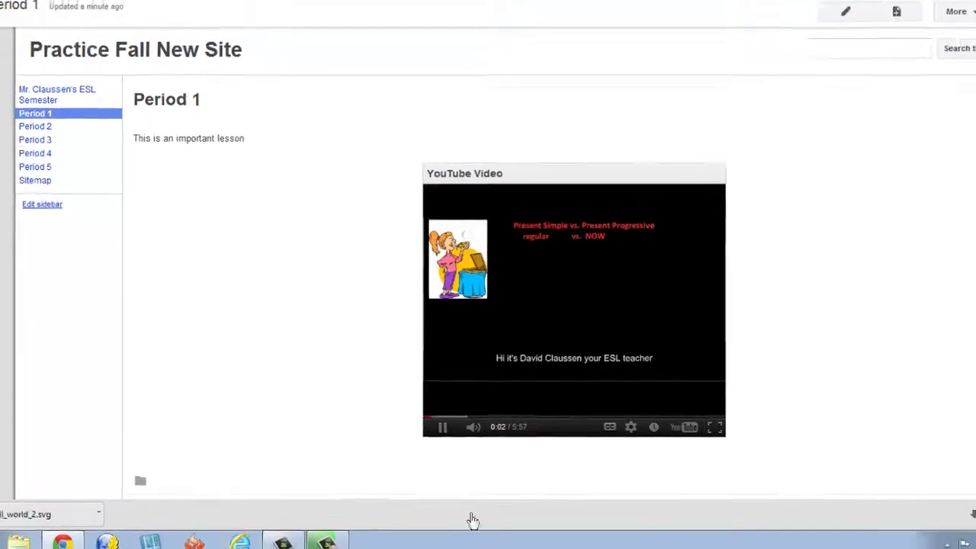
pyautogui.click(456, 423)
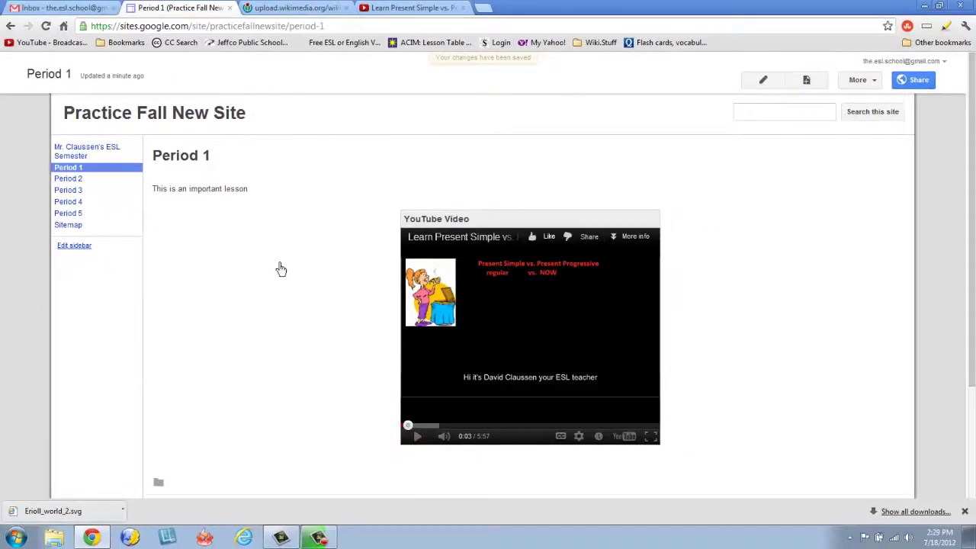
pyautogui.click(81, 153)
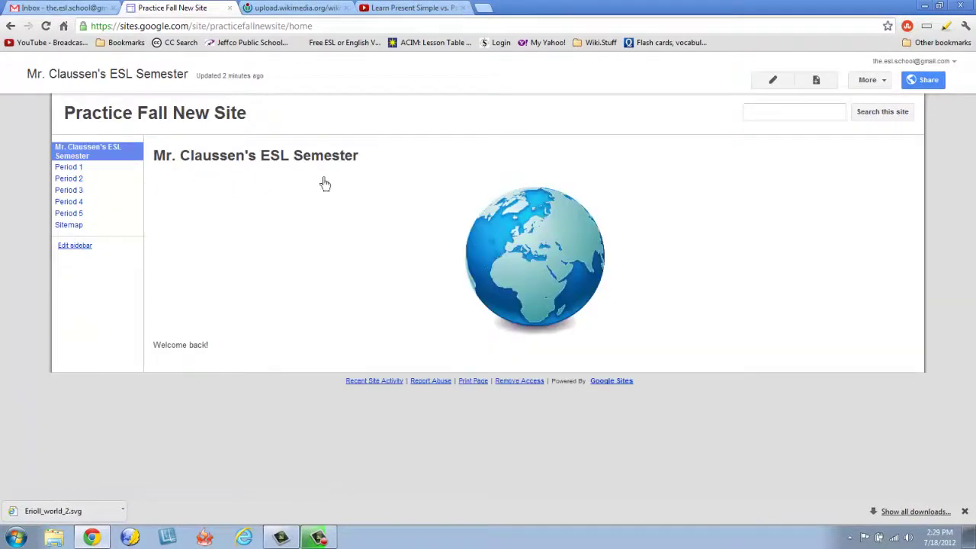
pyautogui.click(74, 170)
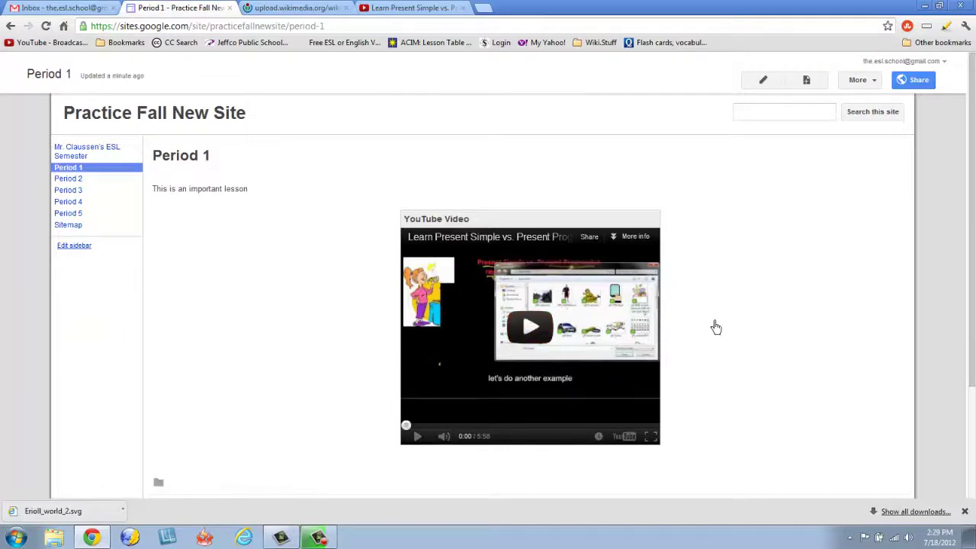
pyautogui.scroll(-3, 716, 327)
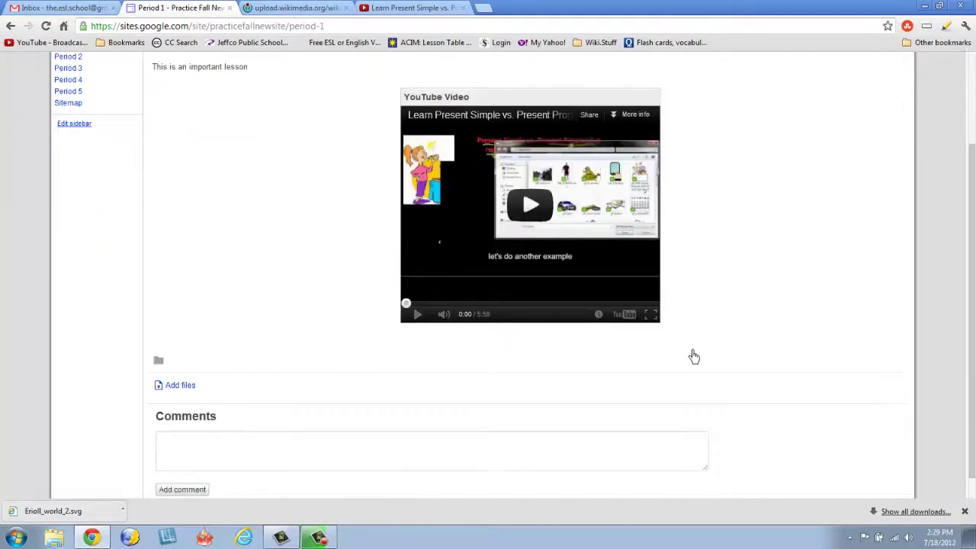
pyautogui.scroll(3, 670, 327)
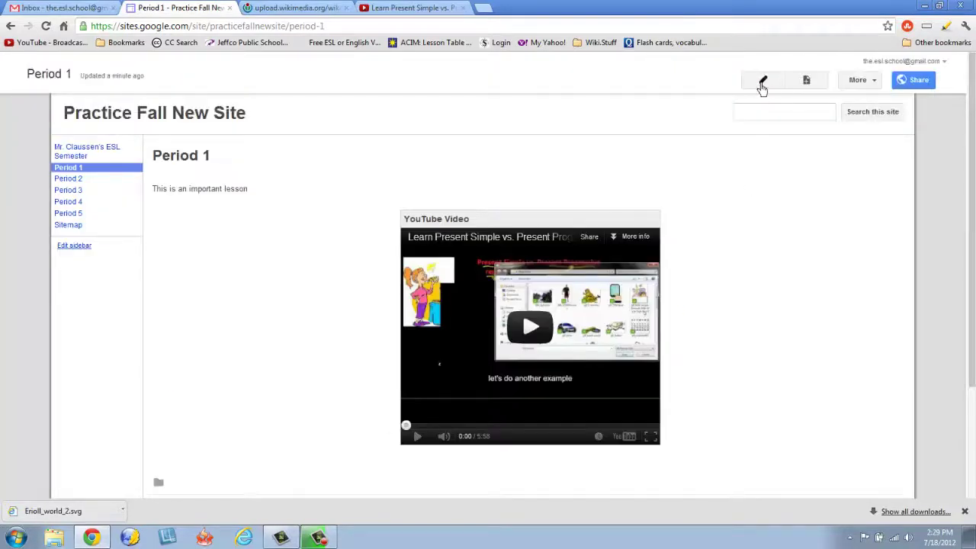
# Add the caption 'I hoped you liked it.' at 24 pt, centred, on Period 1
pyautogui.click(763, 82)
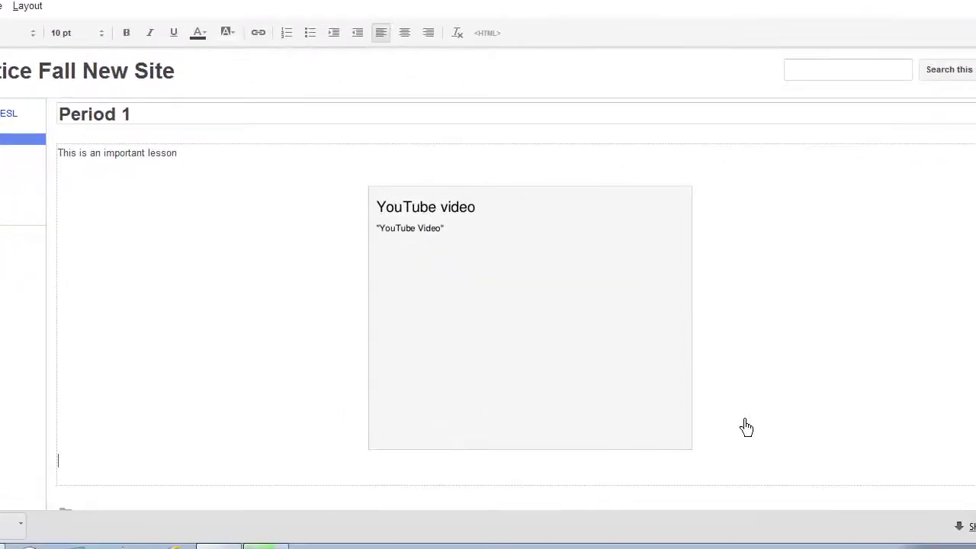
pyautogui.write('I hoped you liked it')
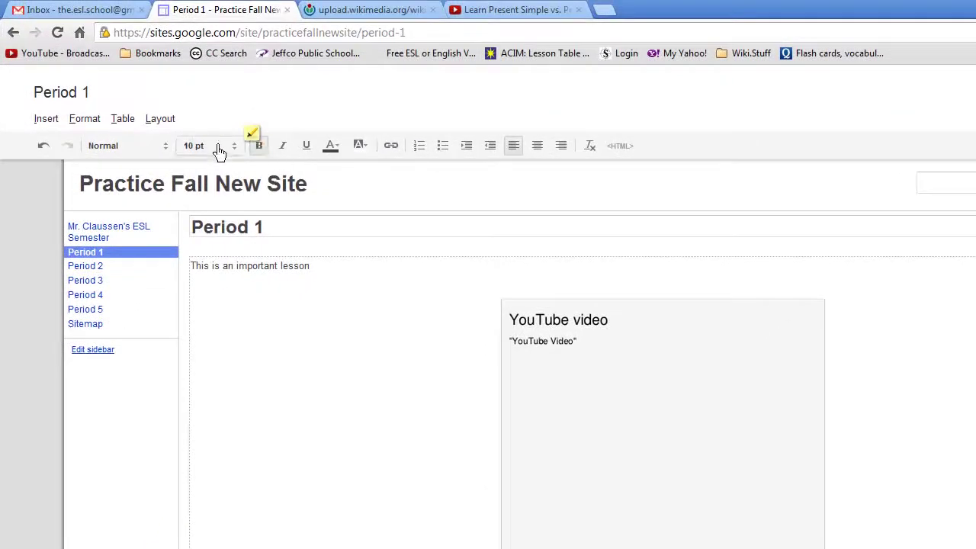
pyautogui.click(233, 146)
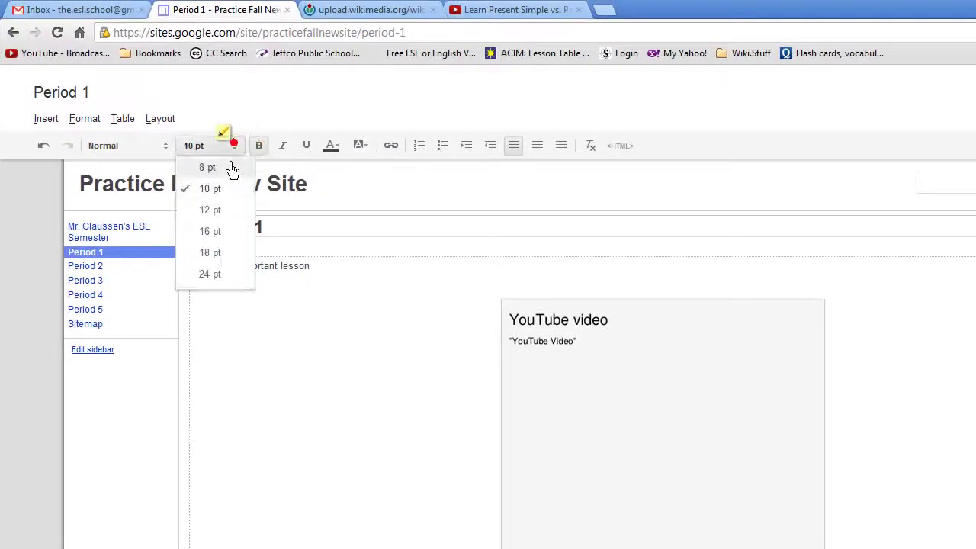
pyautogui.click(219, 274)
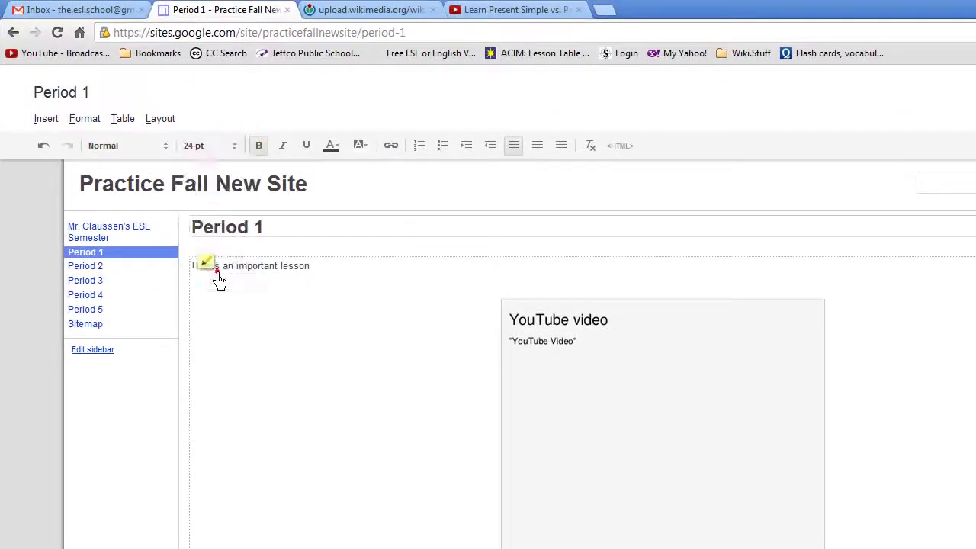
pyautogui.click(535, 149)
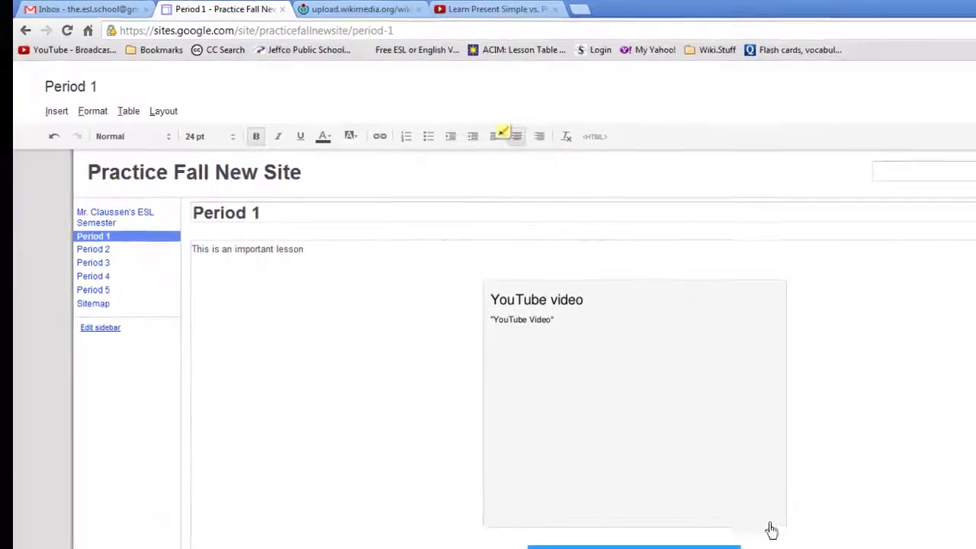
pyautogui.click(761, 548)
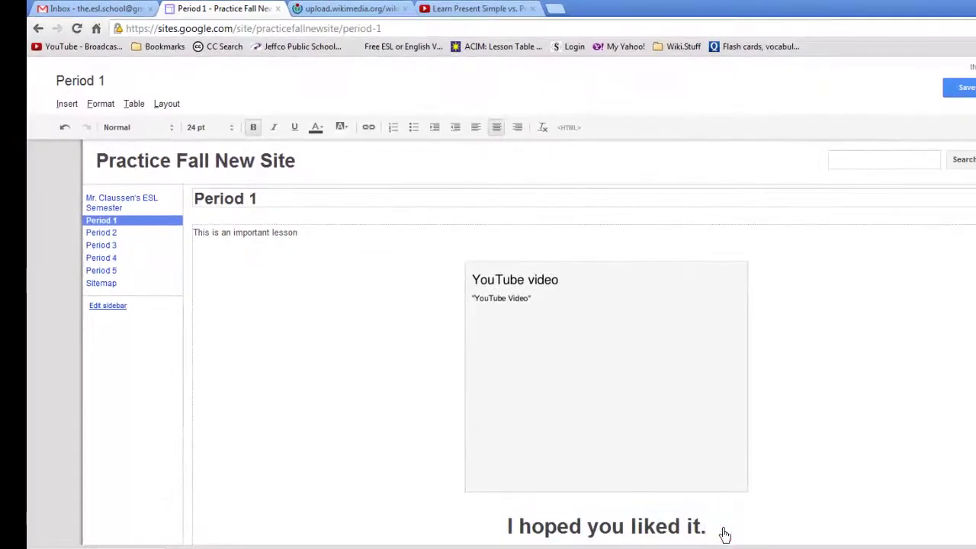
pyautogui.press('Return')
# Start inserting a second YouTube video below the caption
pyautogui.scroll(-3, 722, 534)
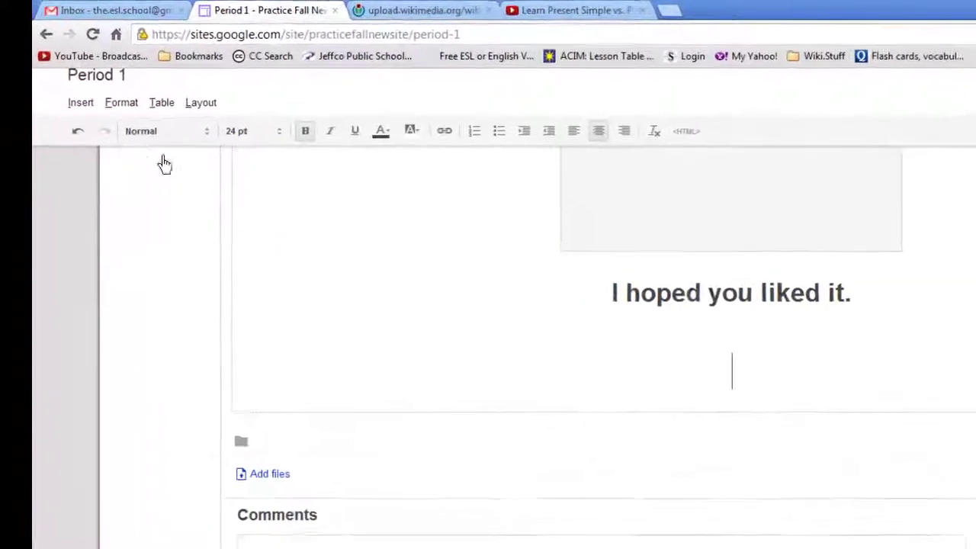
pyautogui.click(83, 104)
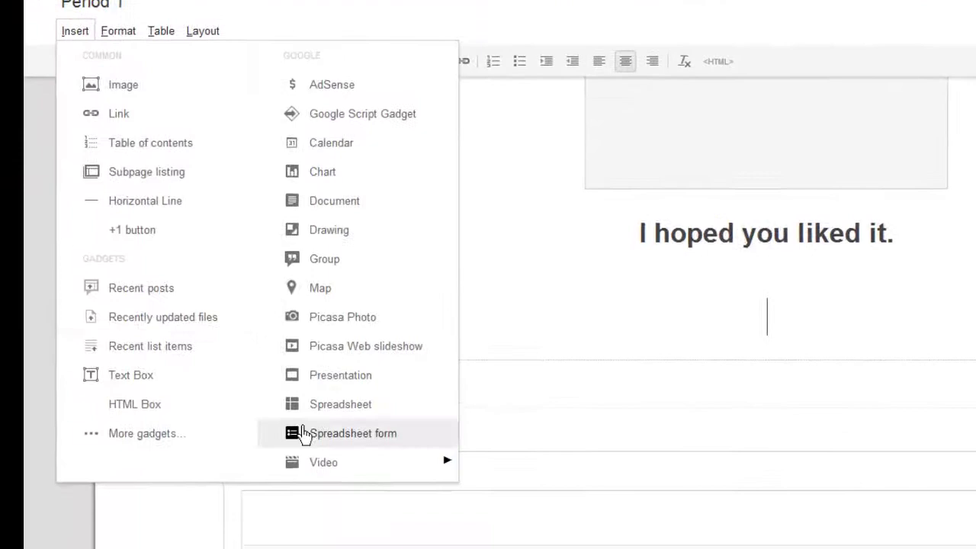
pyautogui.moveTo(314, 462)
pyautogui.click(534, 487)
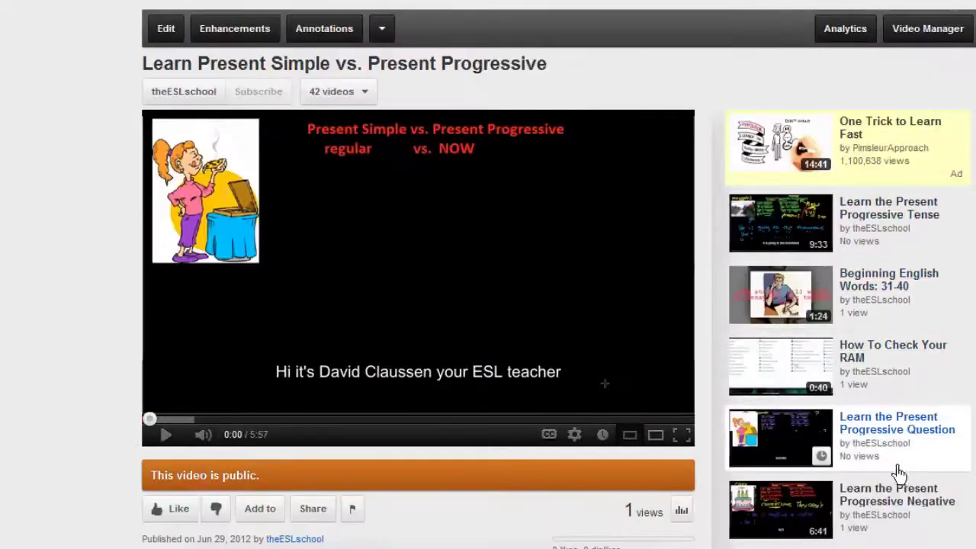
# Open the Learn the Present Progressive Question Form video and select its full URL
pyautogui.click(953, 427)
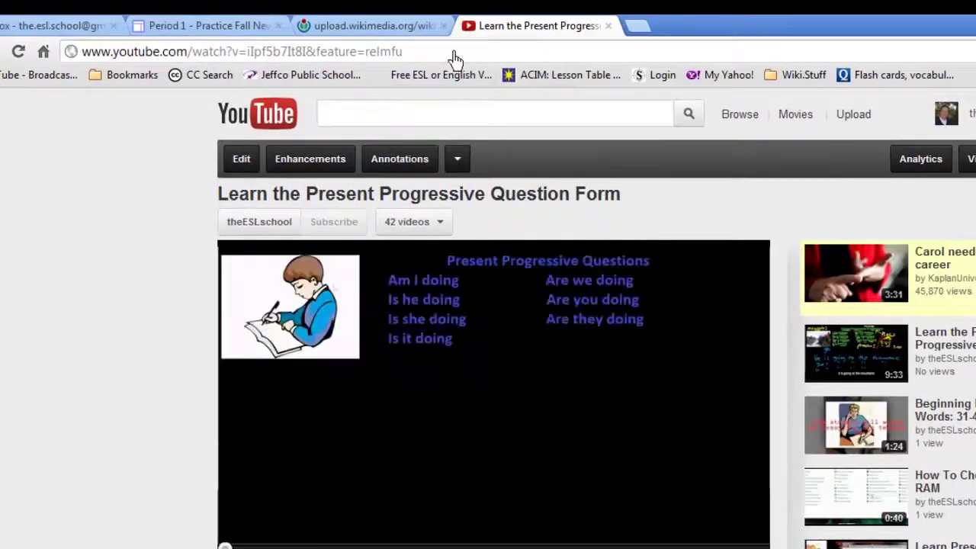
pyautogui.click(425, 5)
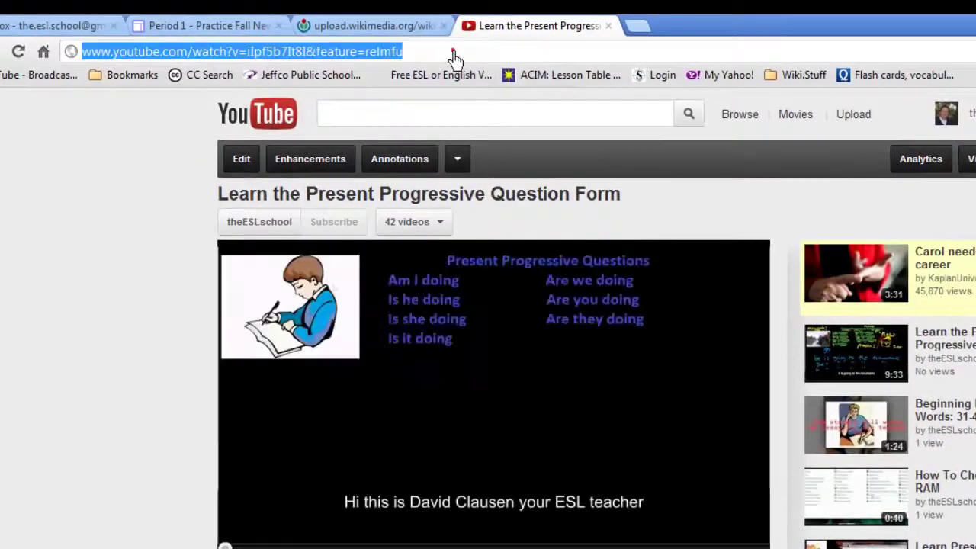
pyautogui.click(452, 55)
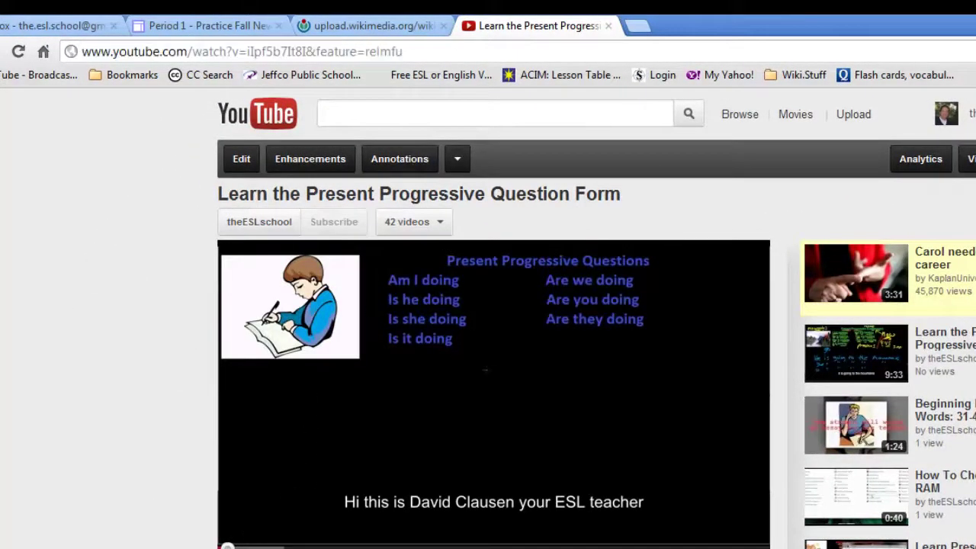
pyautogui.click(450, 55)
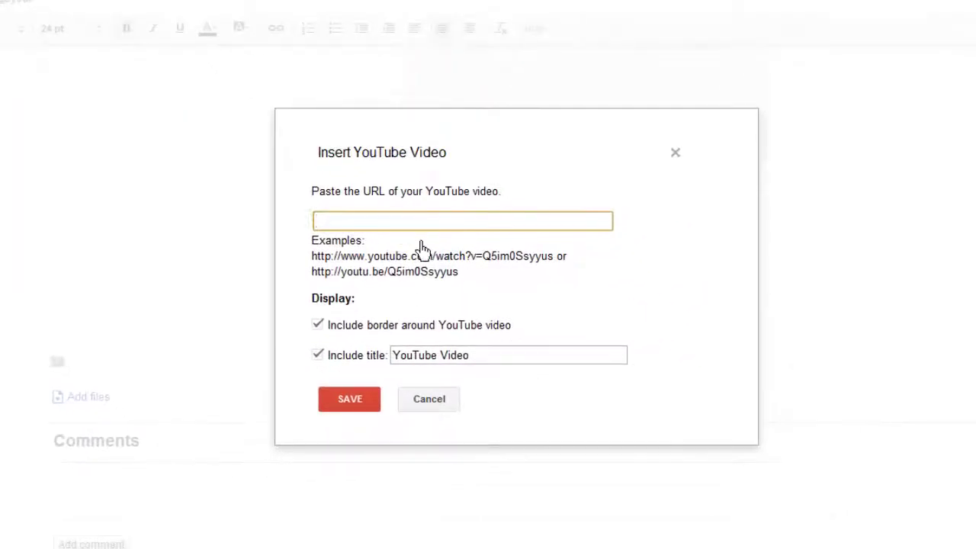
# Paste the Question Form video URL, insert it centred below the caption, and save Period 1
pyautogui.write('http://www.youtube.com/watch?v=ilpf5b7lt8I&feature=relmfu')
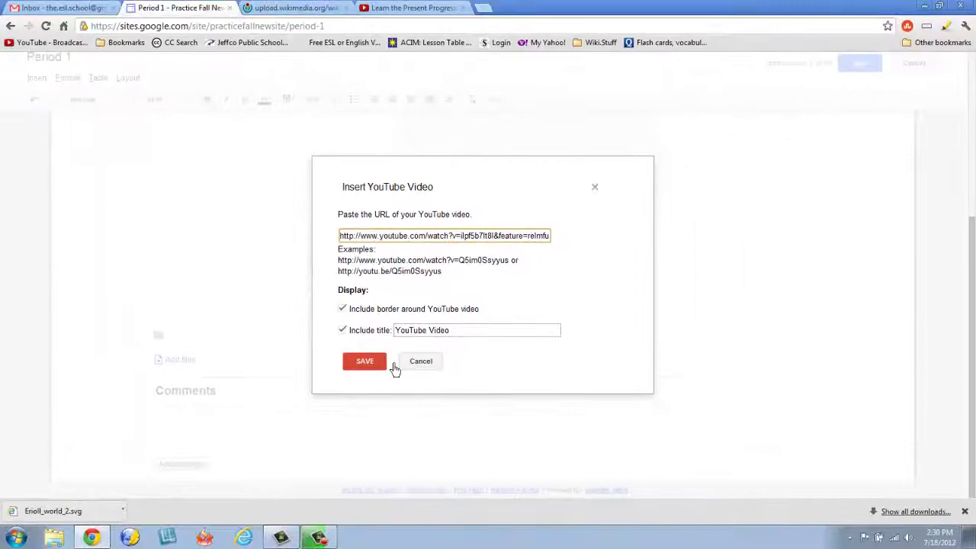
pyautogui.click(389, 364)
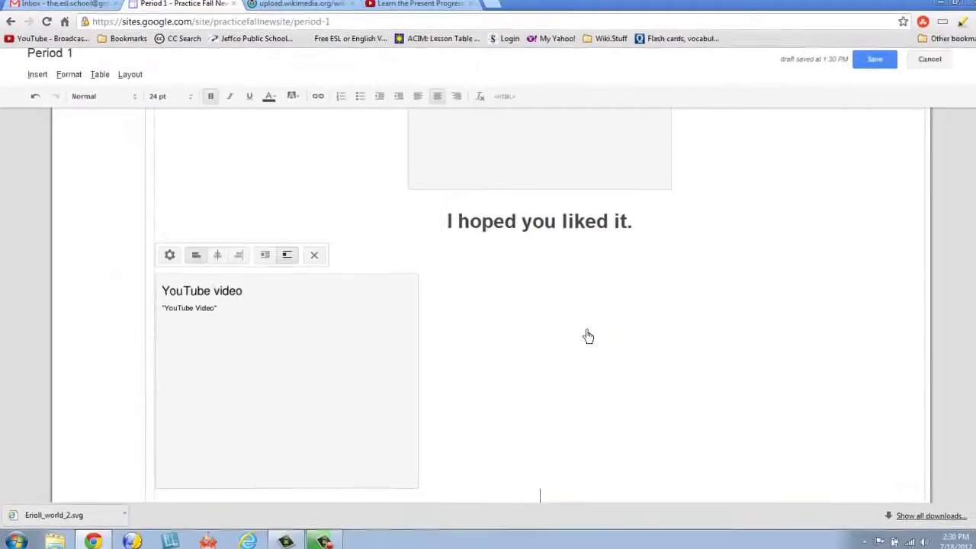
pyautogui.scroll(-2, 580, 335)
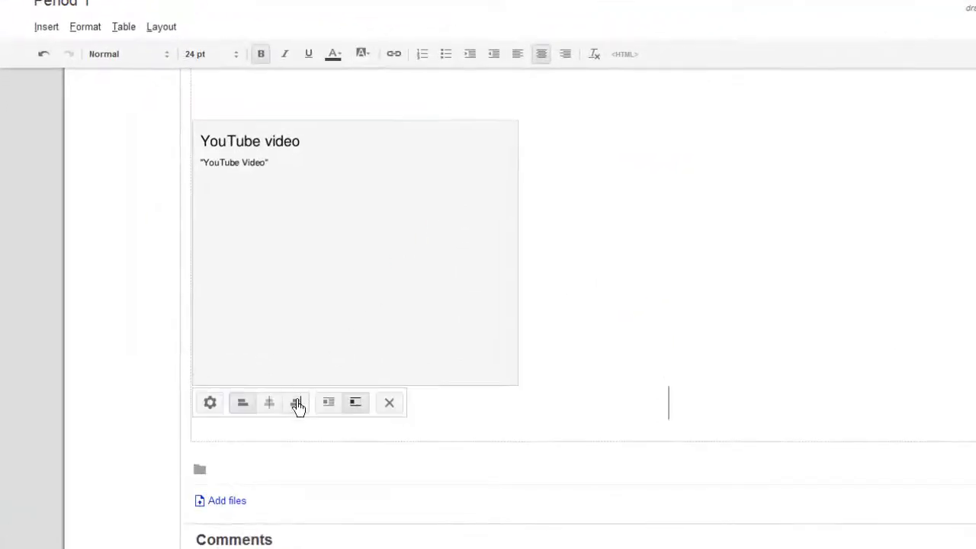
pyautogui.click(271, 404)
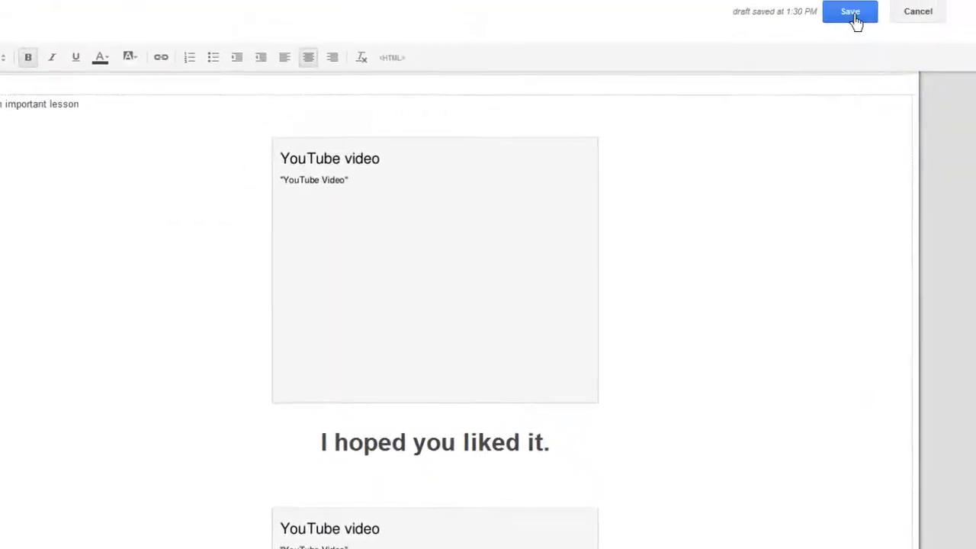
pyautogui.click(796, 68)
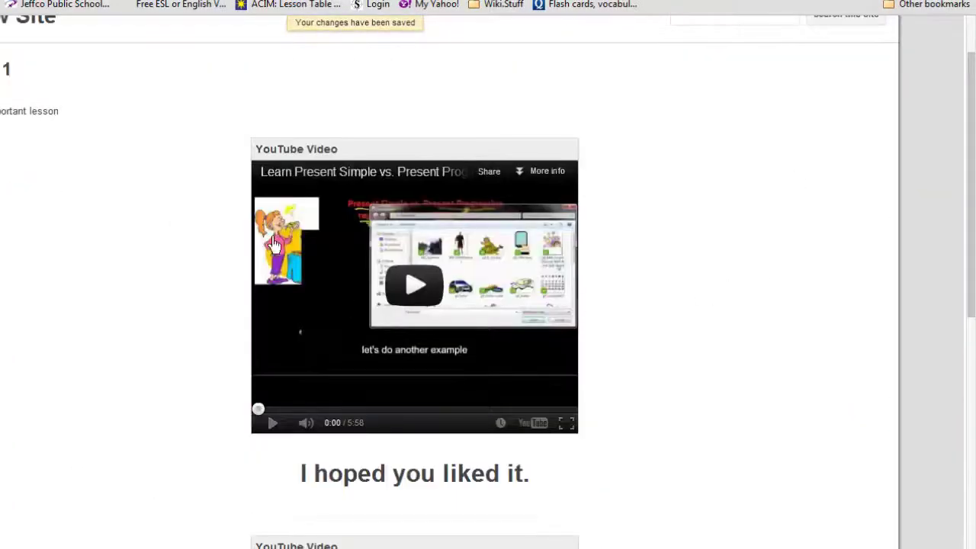
# Scroll through Period 1 to check both videos, then go to the site's home page
pyautogui.scroll(-4, 369, 270)
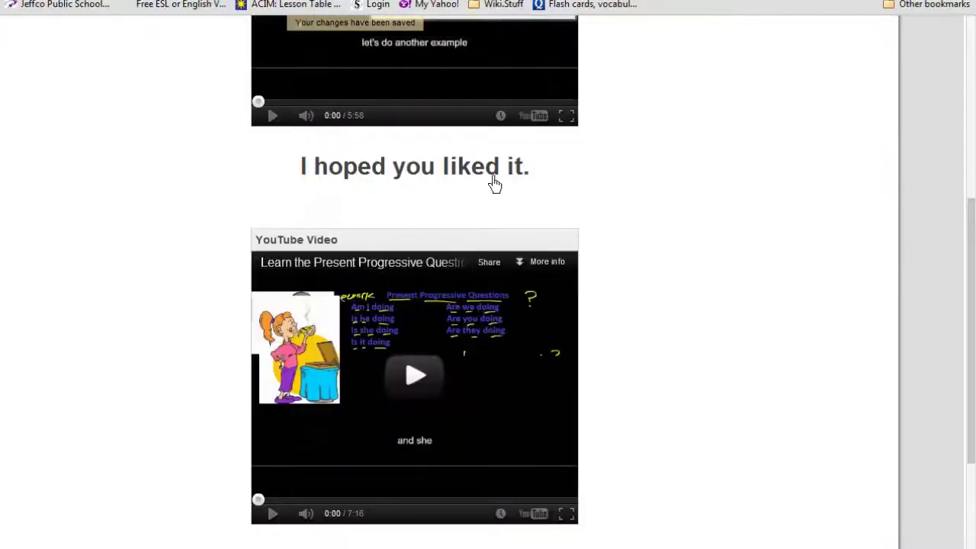
pyautogui.scroll(-1, 568, 302)
pyautogui.scroll(-2, 706, 360)
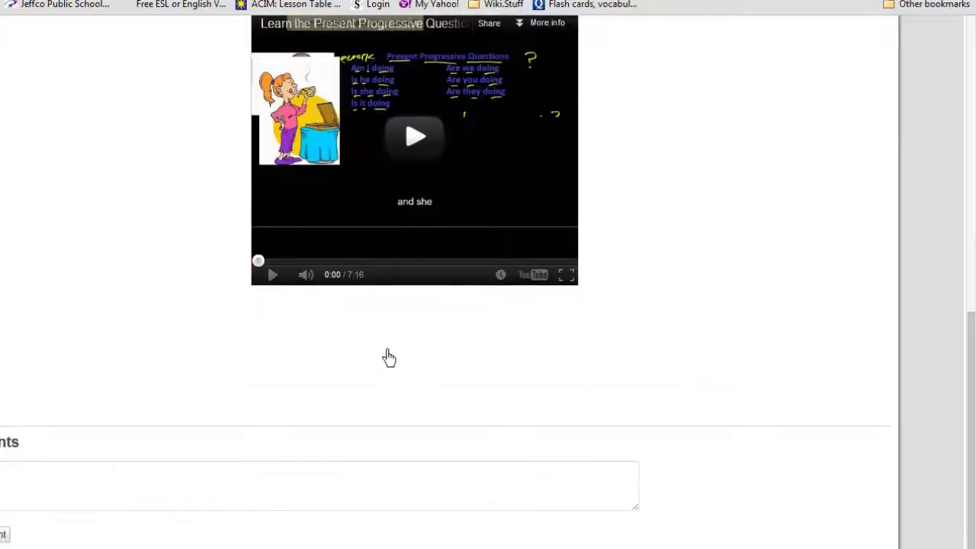
pyautogui.scroll(7, 626, 360)
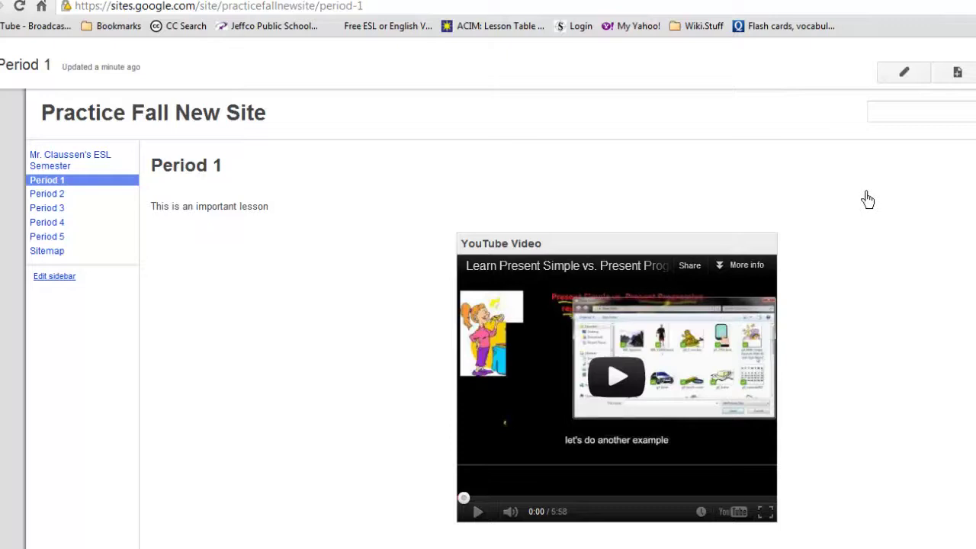
pyautogui.click(58, 158)
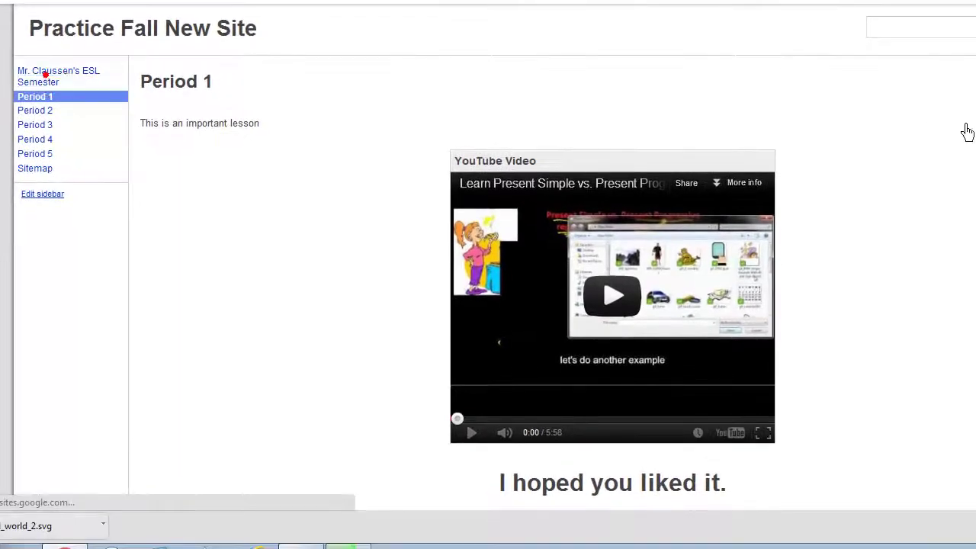